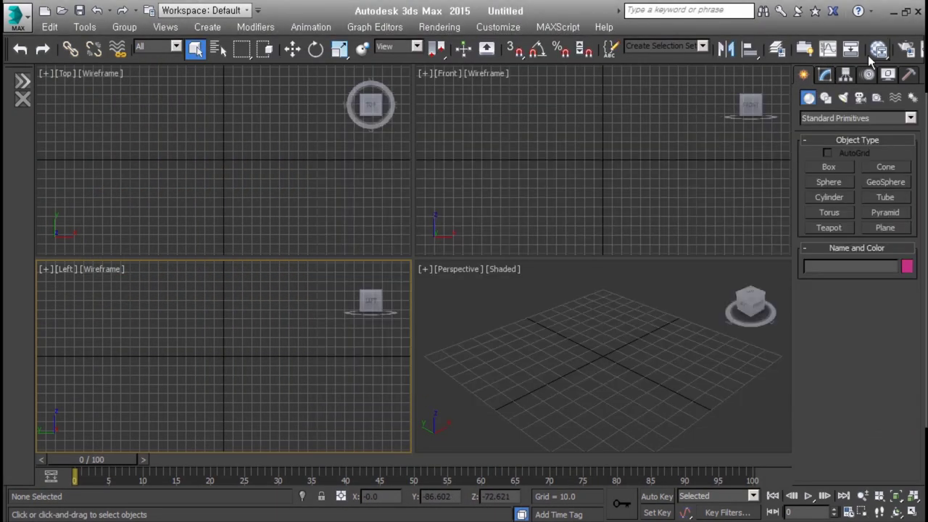
Check the 1600×1067 output size in Render Setup and turn on the safe frame in Perspective
click(906, 49)
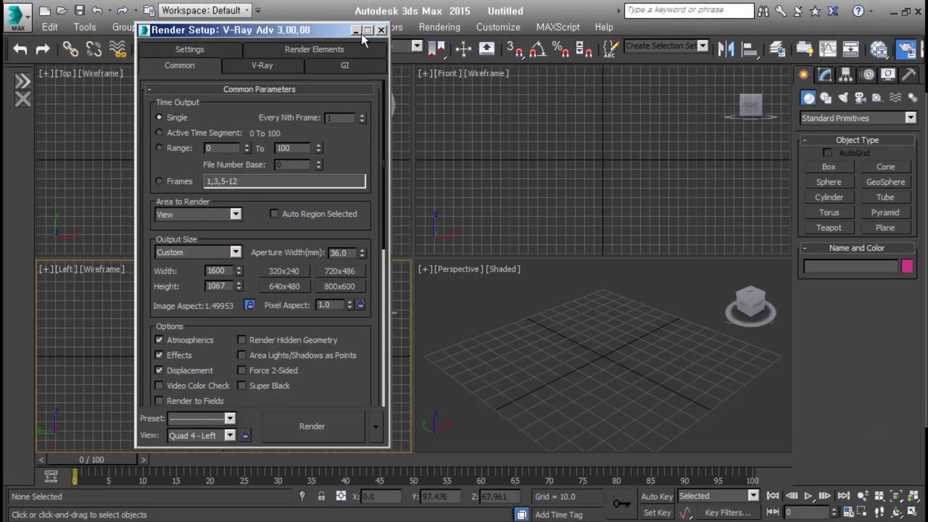
click(381, 30)
click(616, 327)
key(shift+f)
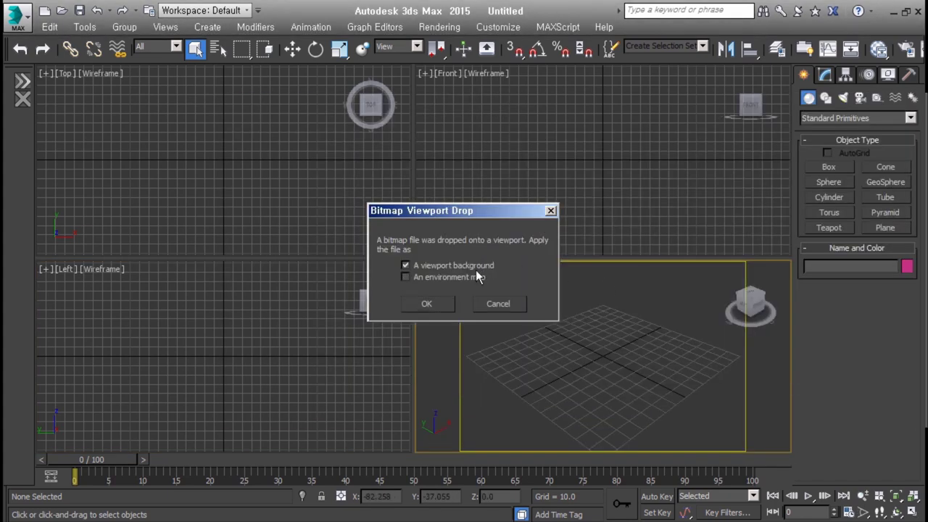
Apply the bedroom photo as the Perspective viewport background, enlarge that view, and orbit the grid flat onto the floor
click(447, 305)
drag(413, 262, 323, 164)
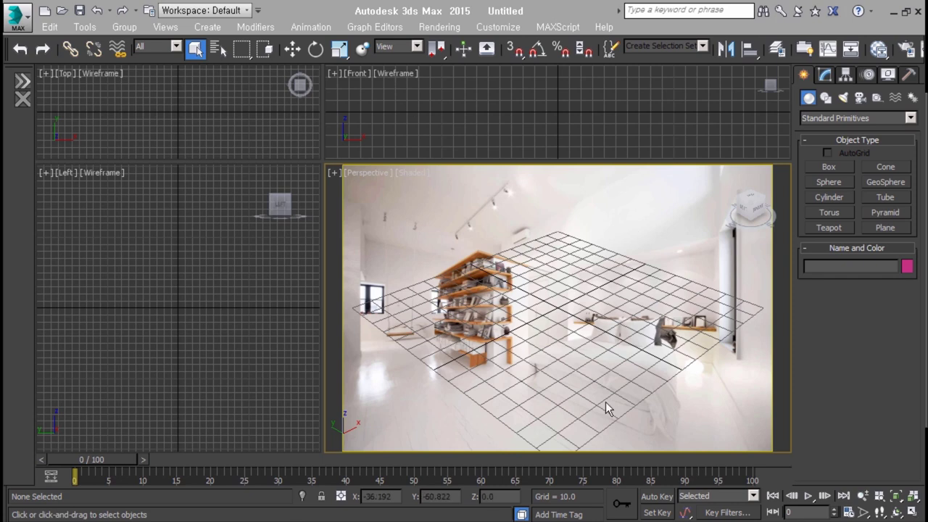
alt+middle_drag(577, 393, 369, 311)
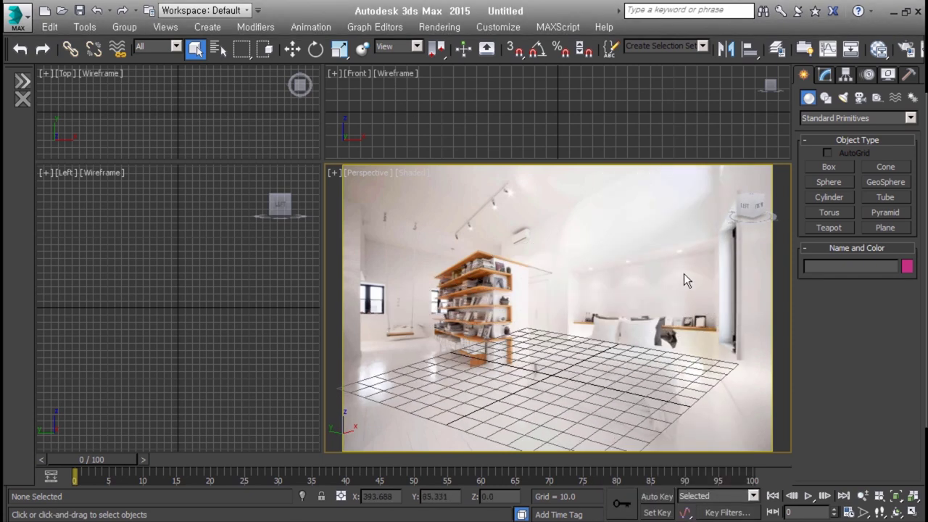
alt+middle_drag(556, 353, 568, 347)
Start Perspective Match and align the red, green and blue vanishing lines with the photo's room edges
click(909, 75)
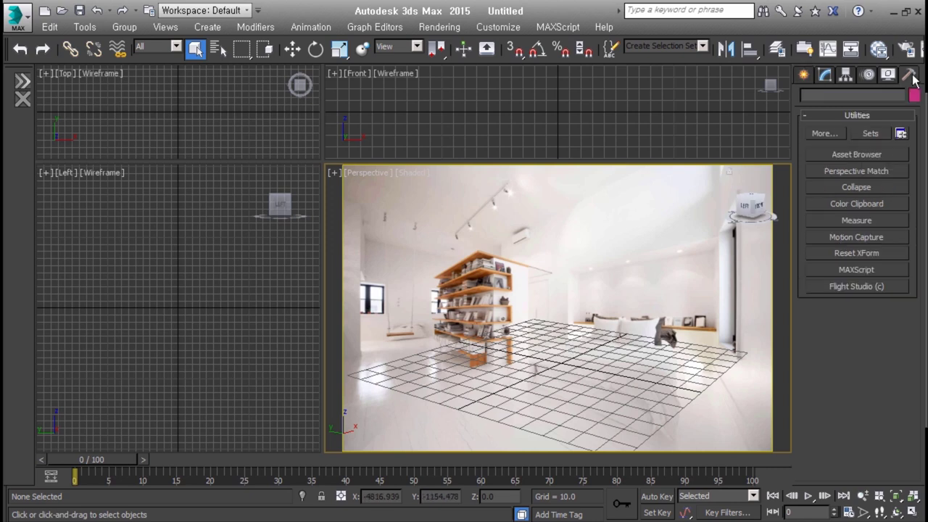
click(874, 172)
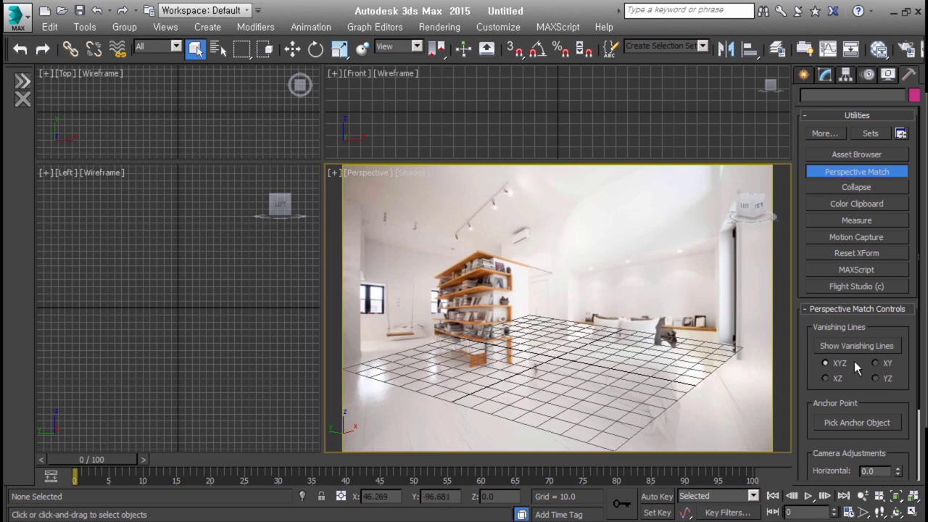
click(860, 347)
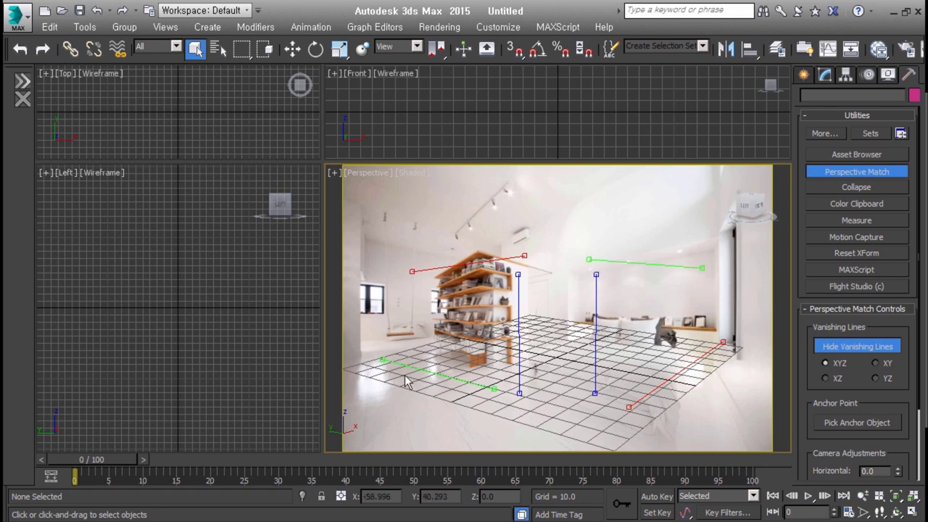
drag(702, 268, 718, 238)
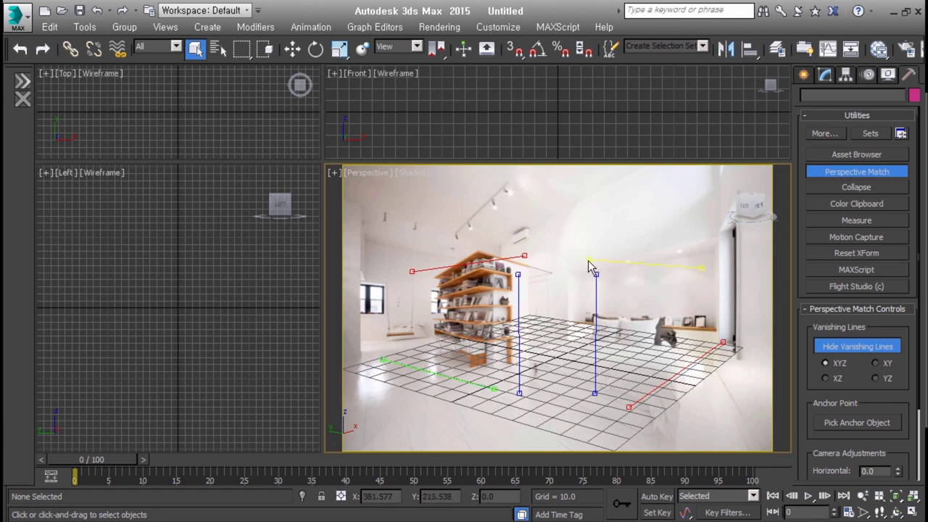
mouse_move(383, 359)
mouse_down()
mouse_move(363, 387)
mouse_move(369, 444)
mouse_move(357, 171)
mouse_up()
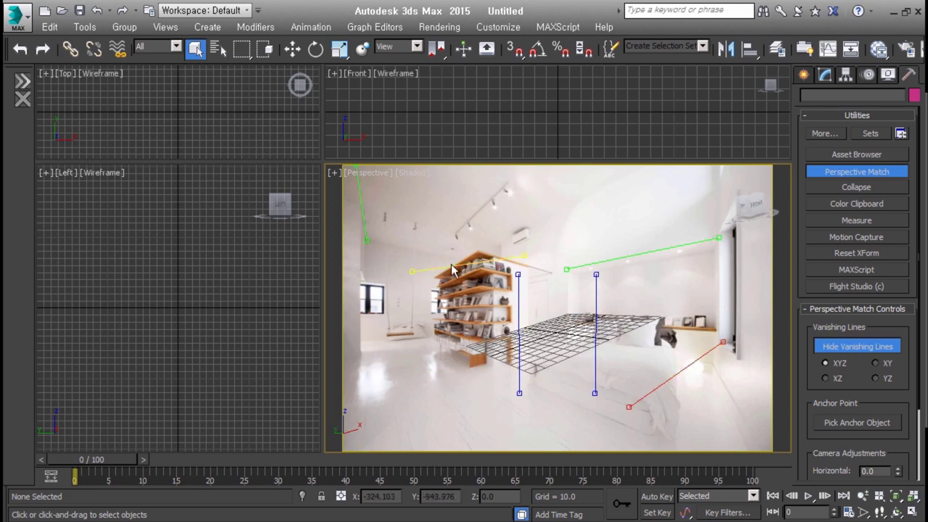
drag(412, 271, 367, 238)
drag(523, 256, 518, 271)
drag(723, 342, 711, 363)
drag(629, 406, 763, 450)
Fit the floor grid against the bookshelf edge and create Camera001 from the matched view
mouse_move(566, 368)
middle_down()
mouse_move(532, 383)
mouse_move(504, 366)
middle_up()
mouse_move(519, 274)
middle_down()
mouse_move(706, 375)
mouse_move(481, 388)
mouse_move(491, 358)
mouse_move(706, 394)
mouse_move(636, 404)
mouse_move(537, 382)
middle_up()
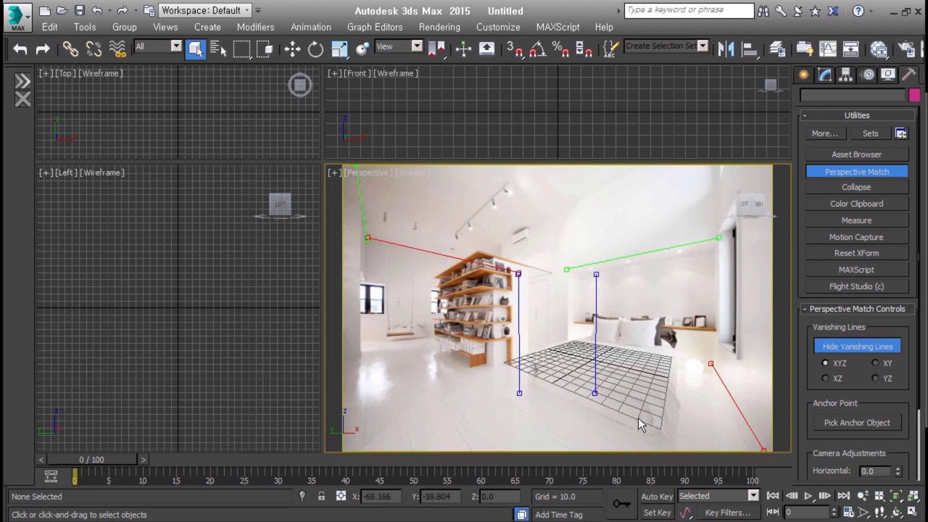
drag(516, 265, 503, 321)
middle_drag(654, 418, 540, 338)
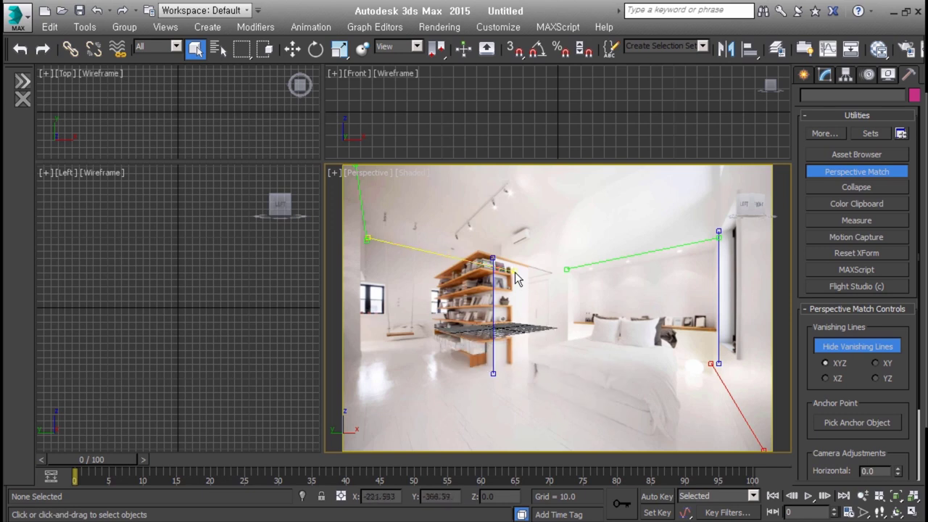
key(shift+z)
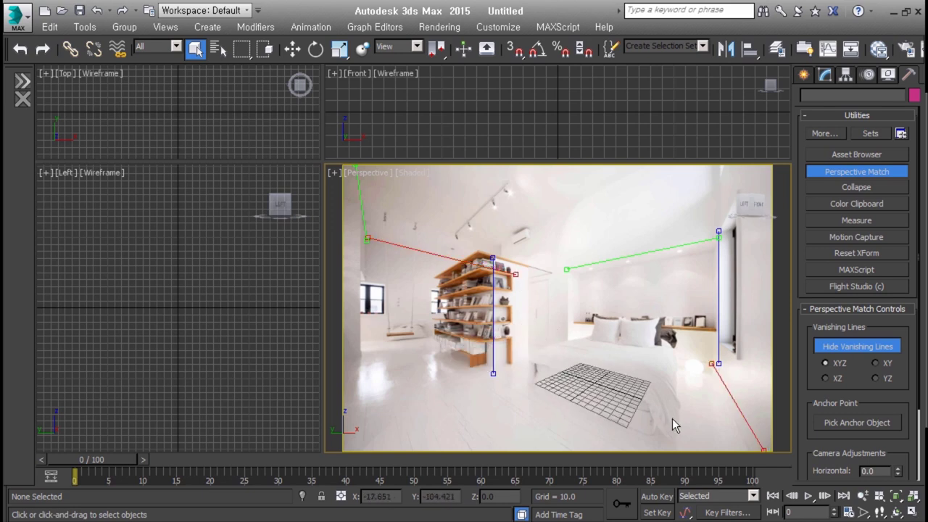
key(ctrl+c)
click(488, 413)
Draw Plane001 across the photo's floor and add Edit Poly to start shaping it
click(804, 75)
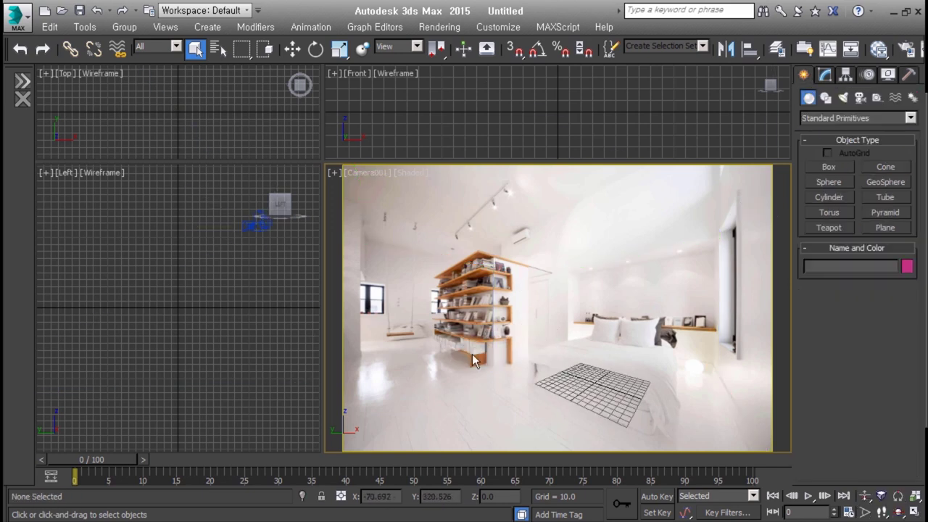
click(885, 227)
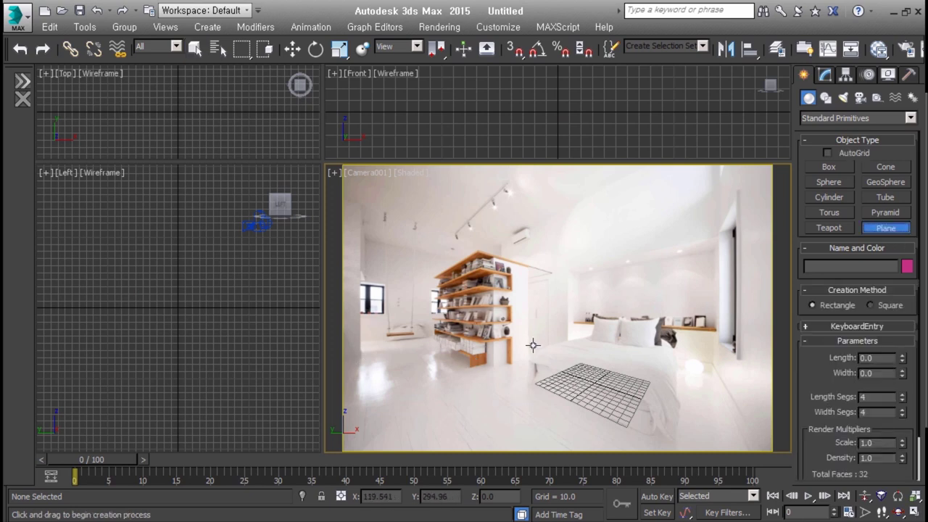
drag(361, 356, 718, 381)
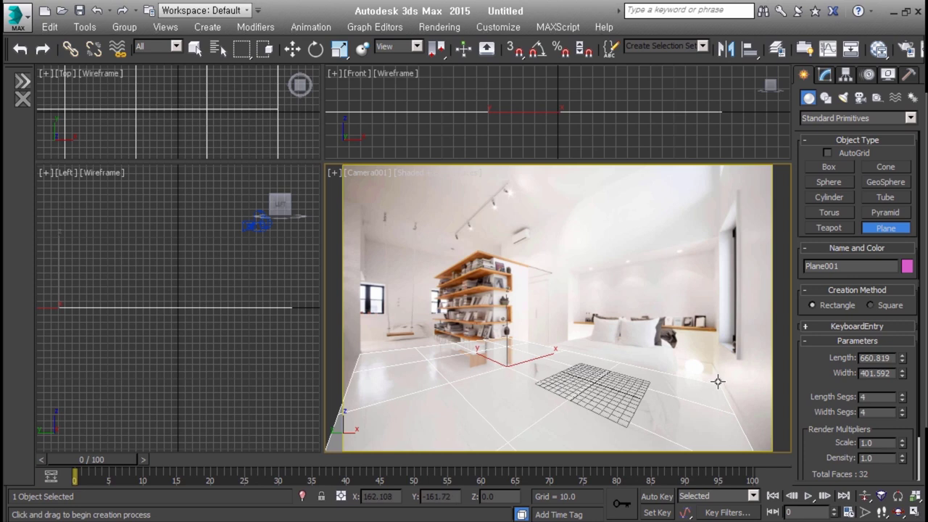
click(825, 75)
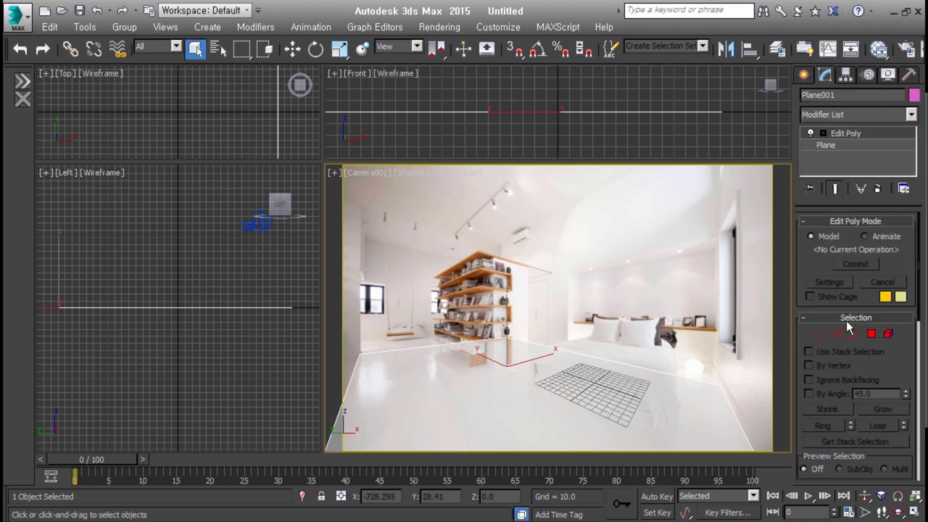
click(836, 333)
key(w)
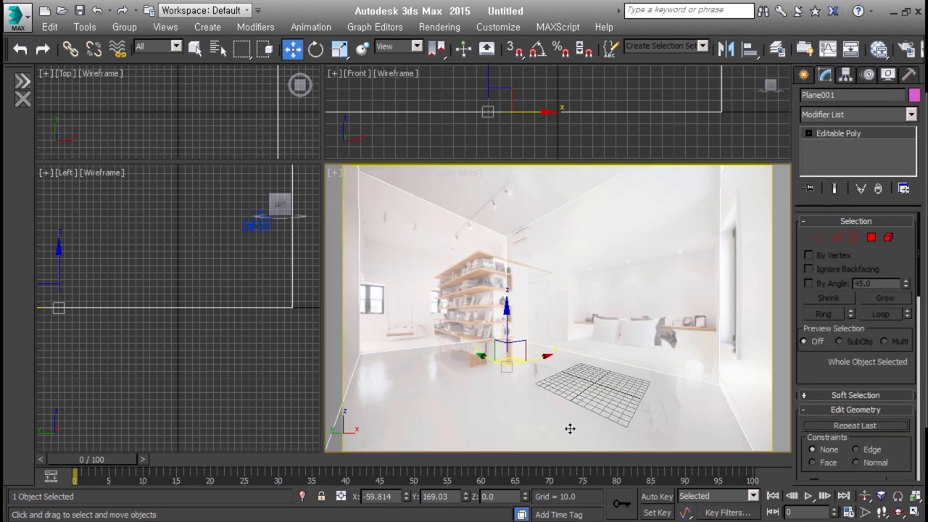
Check Plane001's object properties and select all its polygons
right_click(524, 302)
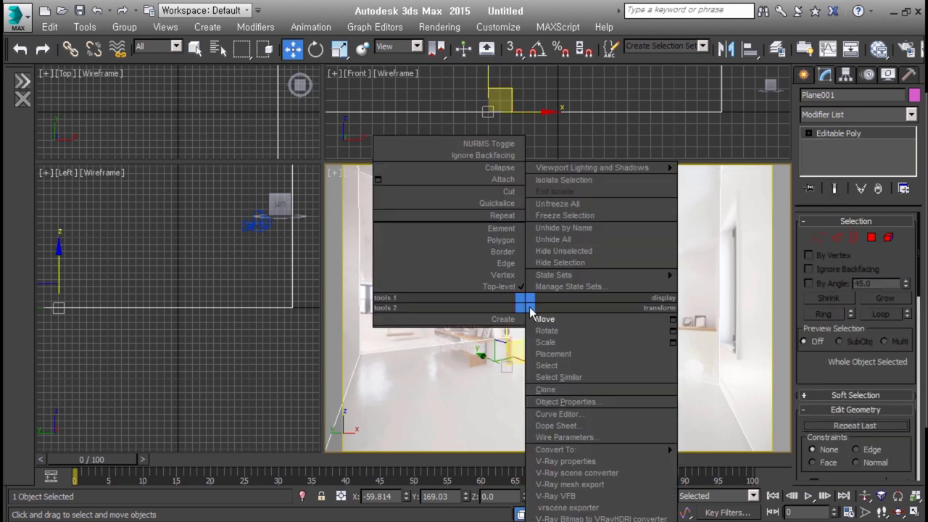
click(552, 390)
click(514, 471)
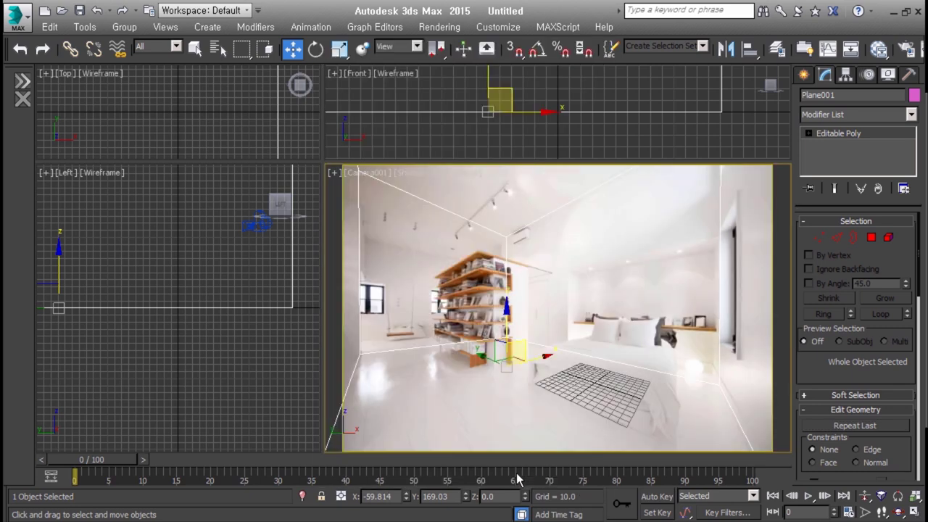
key(4)
key(ctrl+a)
Connect dividing edges across the walls and extrude the two left-wall polygons
click(837, 237)
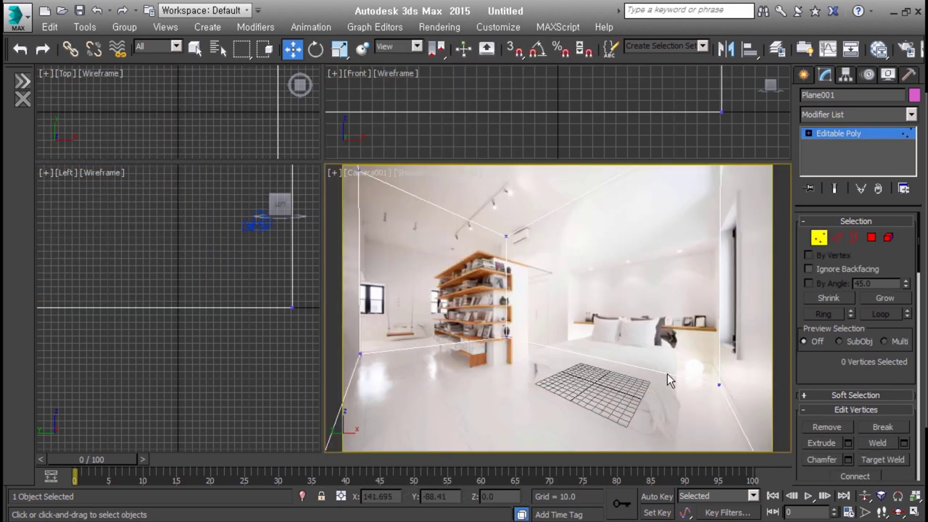
click(568, 205)
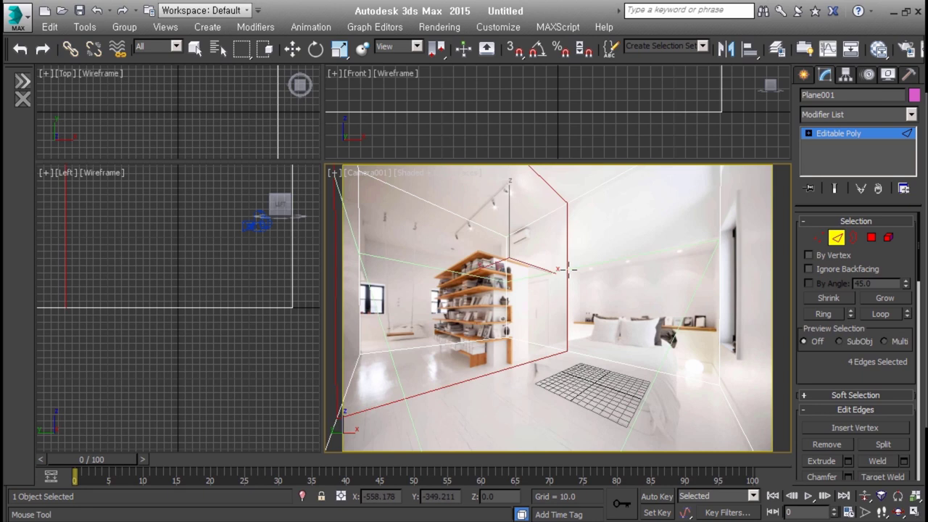
key(ctrl+shift+e)
key(4)
key(ctrl+a)
key(w)
click(414, 321)
click(822, 443)
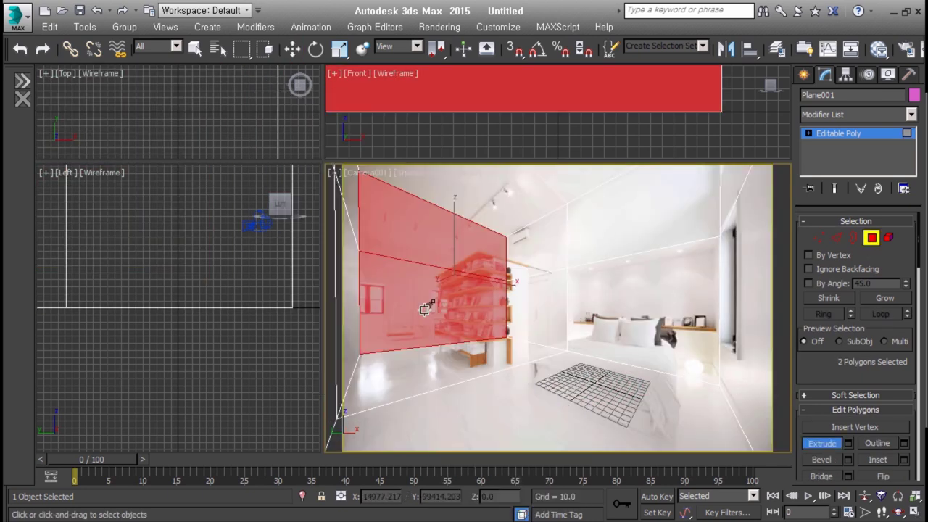
key(w)
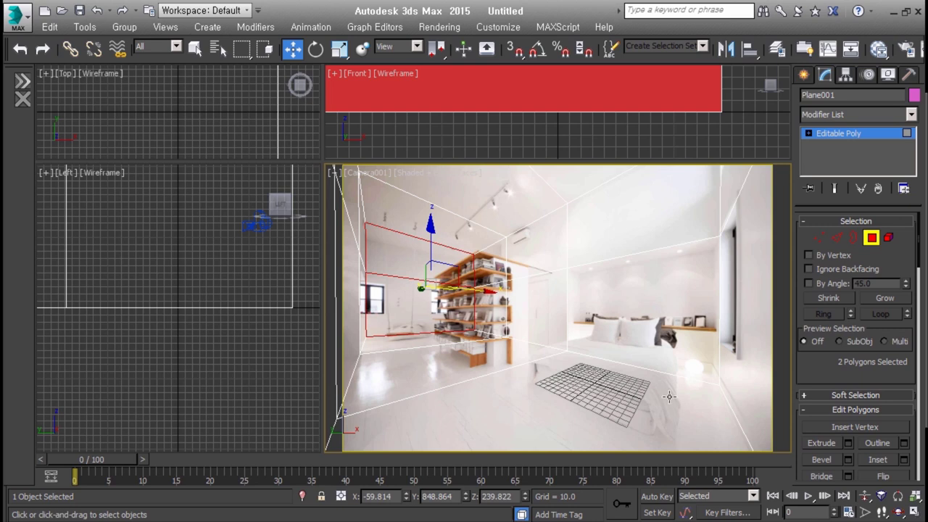
Turn on Ignore Backfacing and By Angle, then select the left and back wall polygons
scroll(273, 317, down, 2)
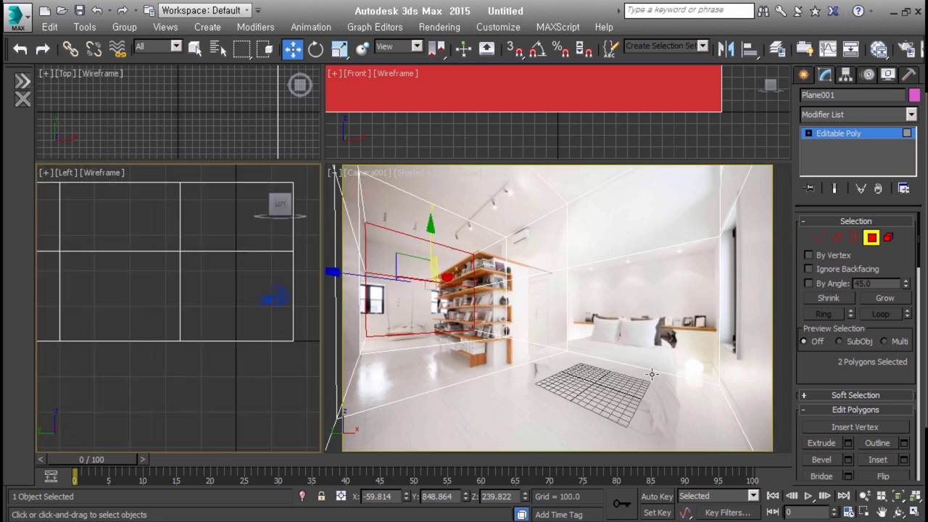
click(808, 269)
click(808, 283)
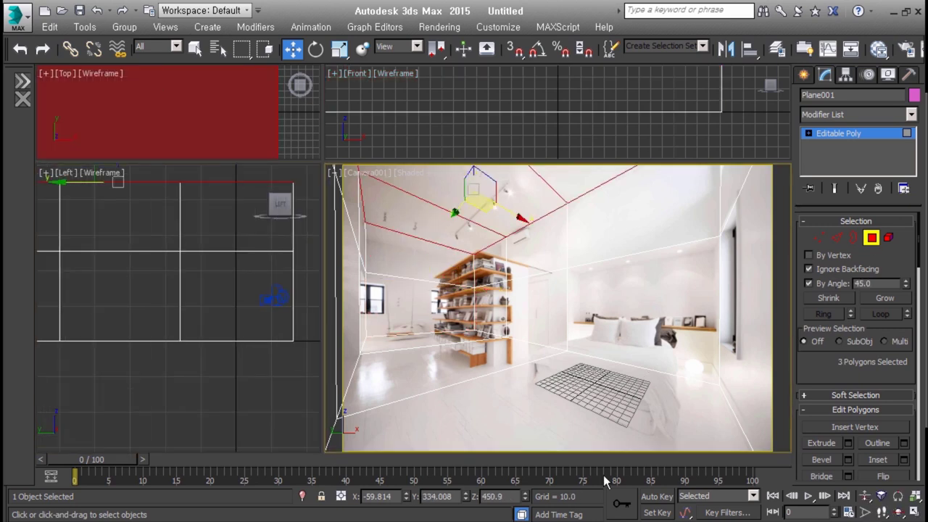
click(425, 316)
click(420, 347)
click(756, 317)
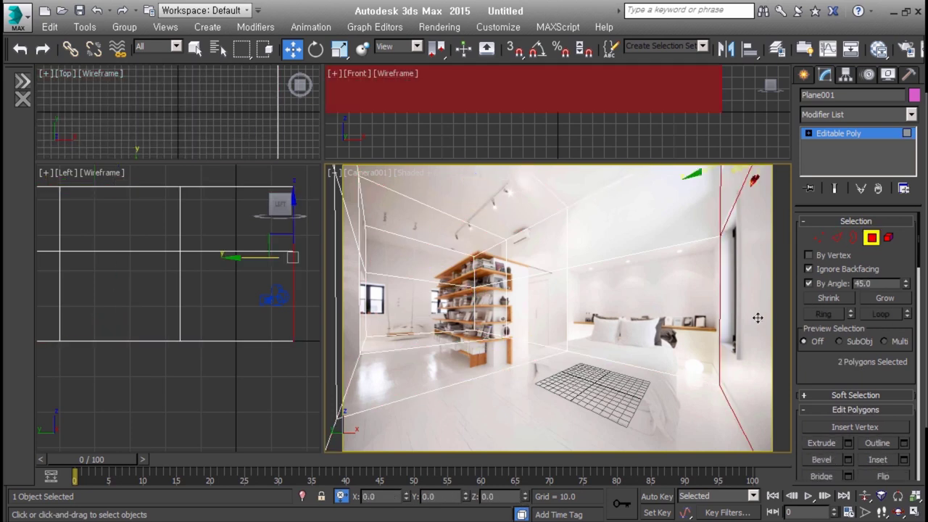
click(397, 254)
click(450, 289)
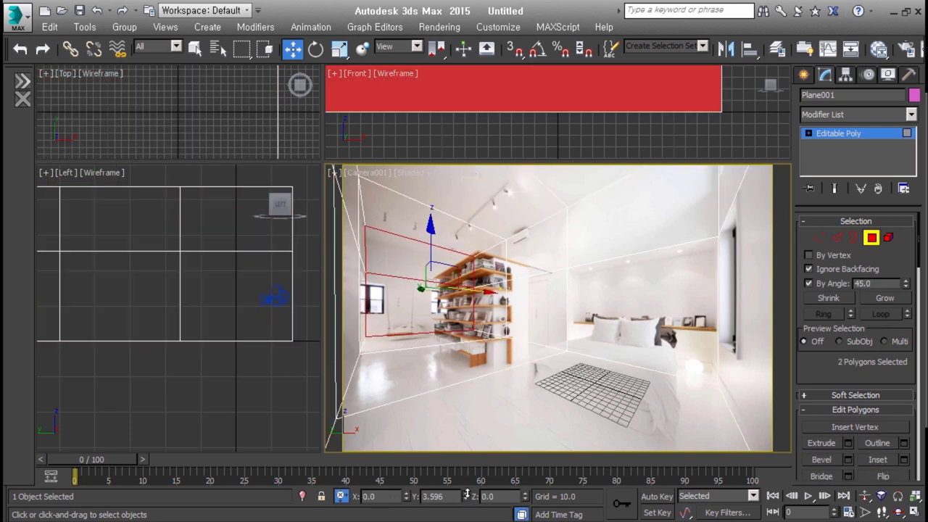
key(4)
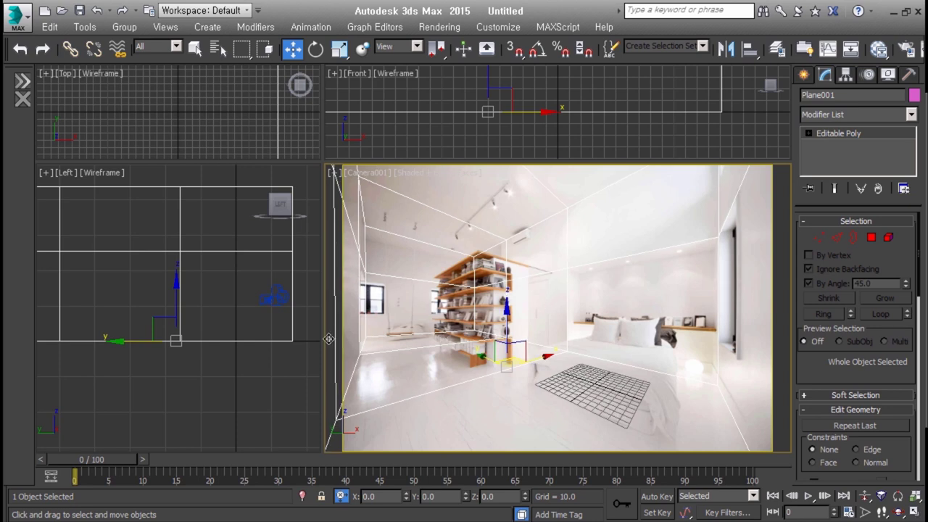
Compare the wall faces with the bedroom reference photo and orbit the Left view into 3D
click(871, 237)
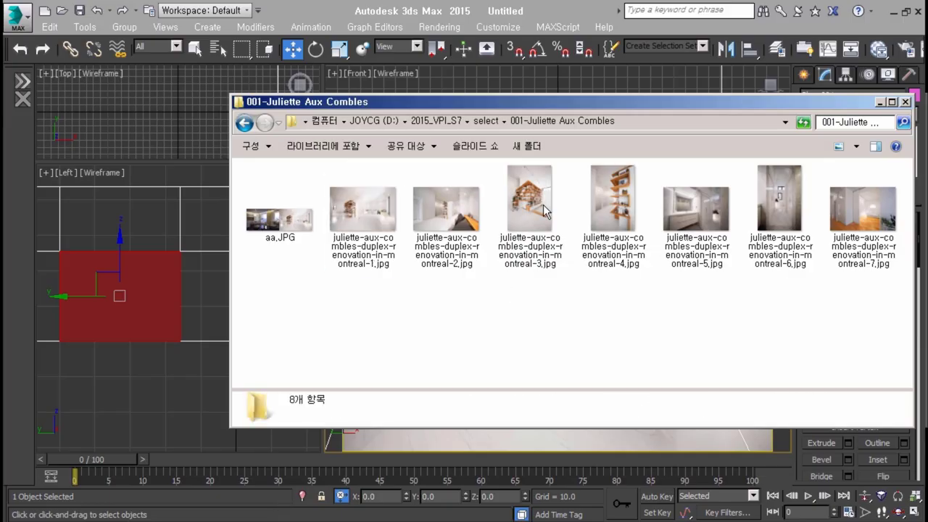
double_click(543, 204)
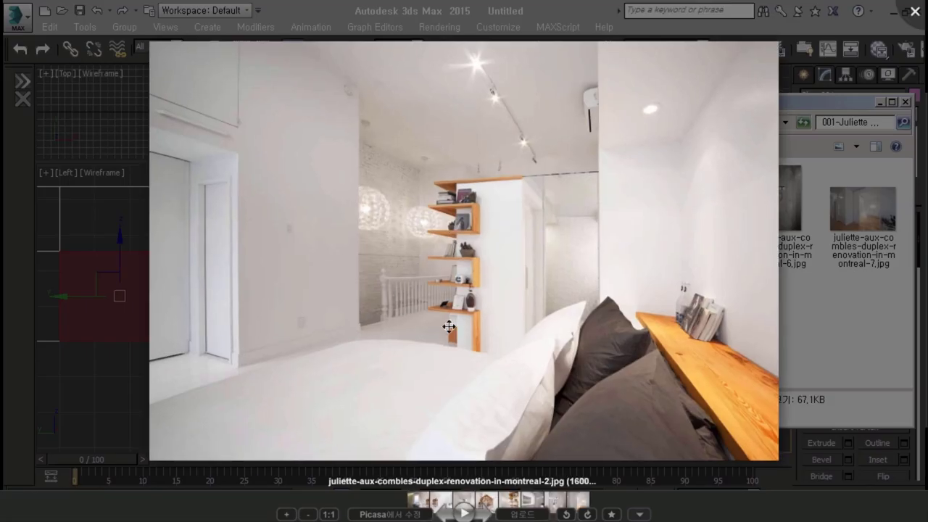
click(906, 19)
click(913, 93)
scroll(228, 370, down, 3)
mouse_move(228, 370)
alt+middle_down()
mouse_move(148, 295)
mouse_move(149, 385)
alt+middle_up()
Select a wall face in the side view, toggling 3D snap while orbiting
right_click(157, 307)
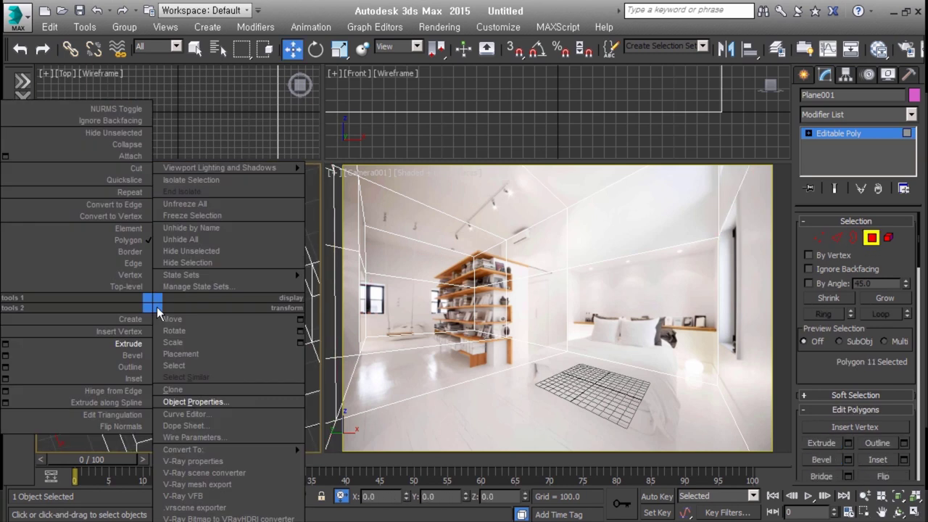
alt+middle_drag(156, 307, 179, 331)
key(s)
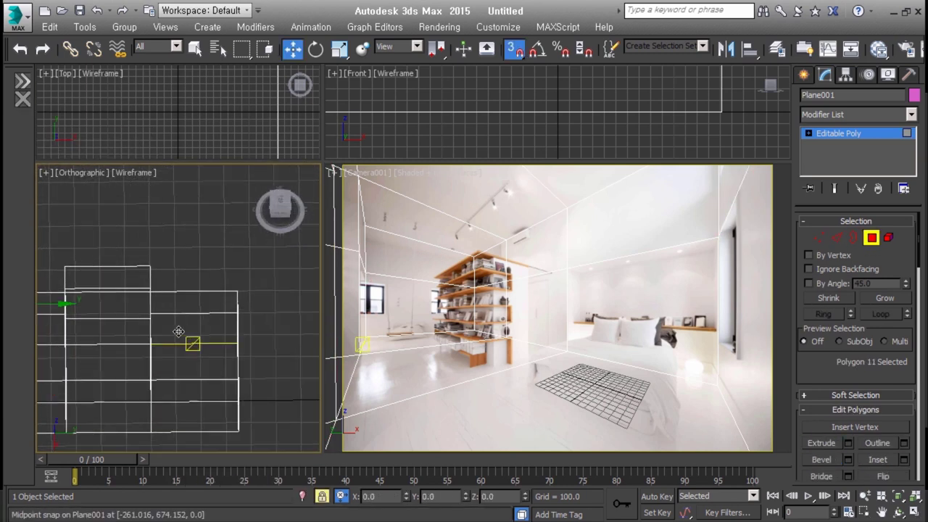
click(210, 328)
key(s)
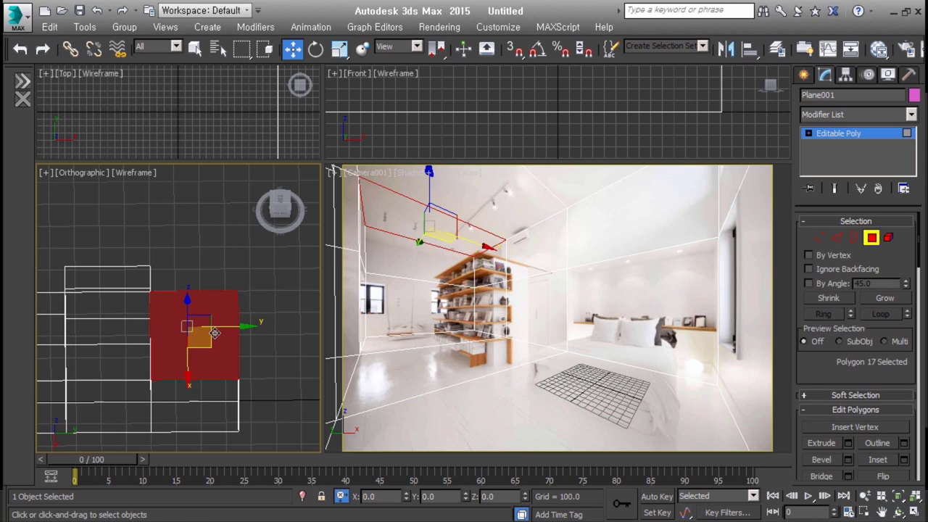
alt+middle_drag(215, 333, 222, 353)
key(s)
key(4)
key(4)
Push the wall face behind the bed outward into a recessed alcove
click(638, 326)
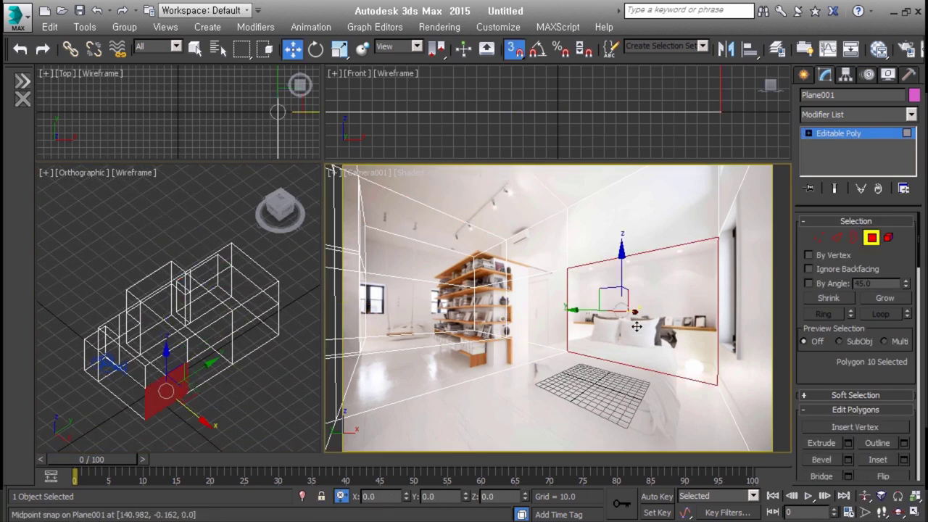
click(842, 241)
key(w)
key(s)
key(4)
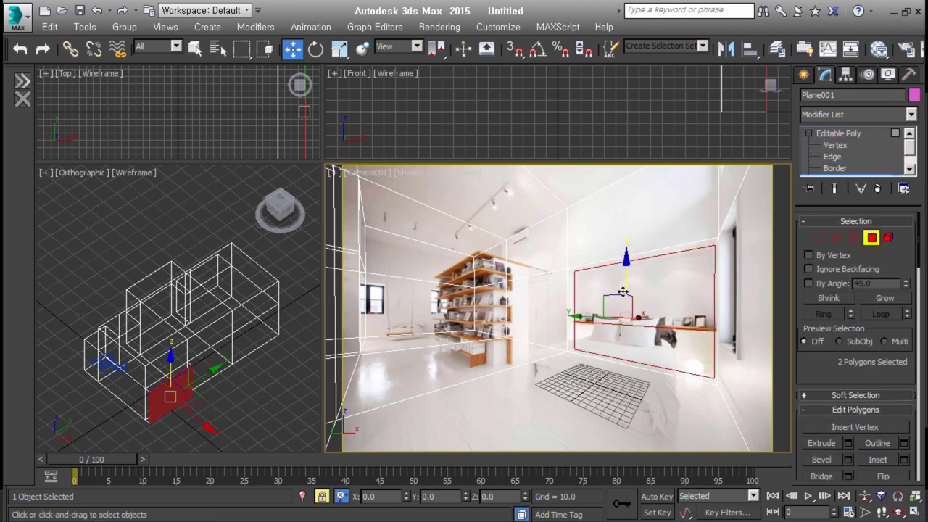
key(4)
mouse_move(239, 348)
middle_down()
mouse_move(249, 382)
mouse_move(224, 399)
middle_up()
Select the right side wall face in Camera001 and check the corridor reference photo
click(735, 232)
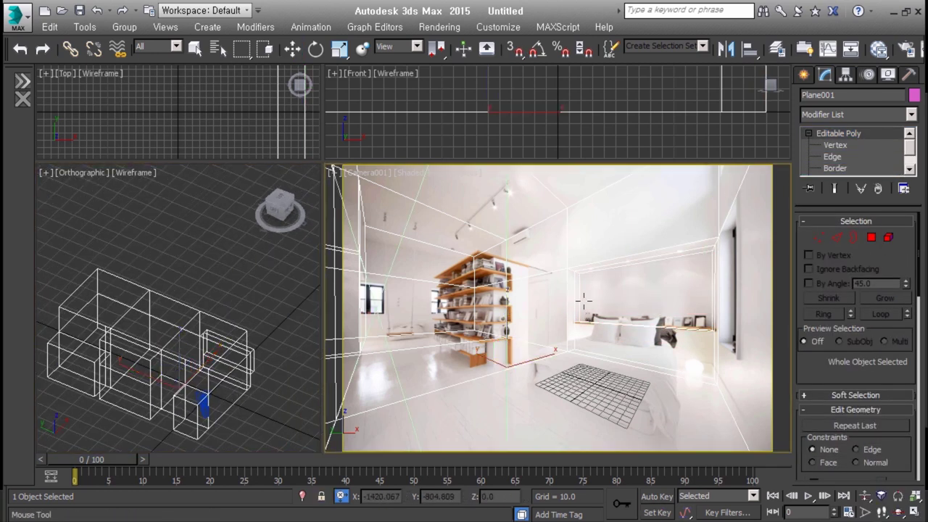
click(871, 237)
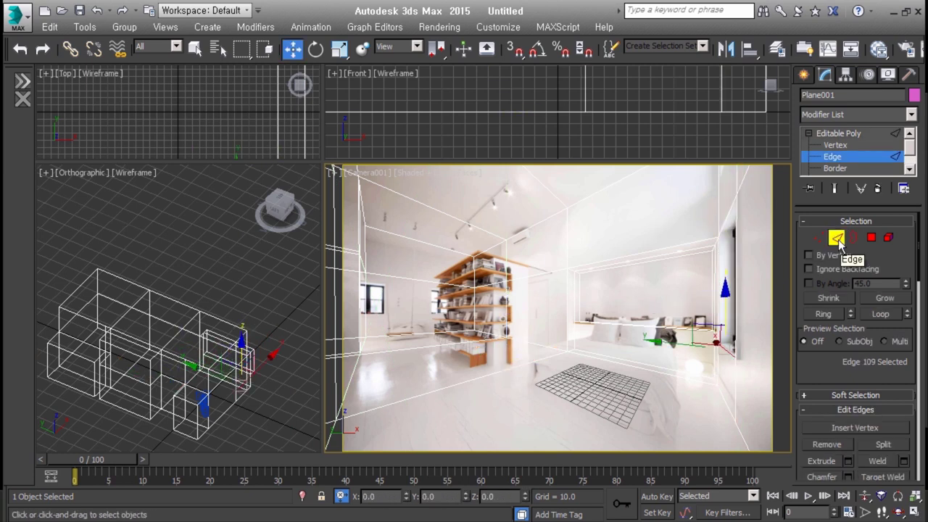
scroll(254, 391, up, 3)
scroll(254, 392, up, 2)
key(alt+Tab)
double_click(361, 217)
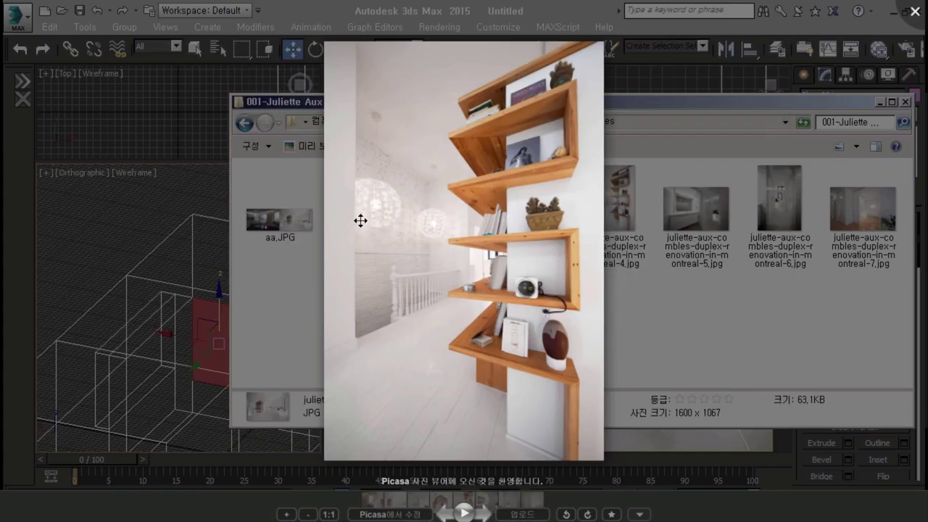
scroll(467, 272, down, 5)
key(Escape)
key(alt+Tab)
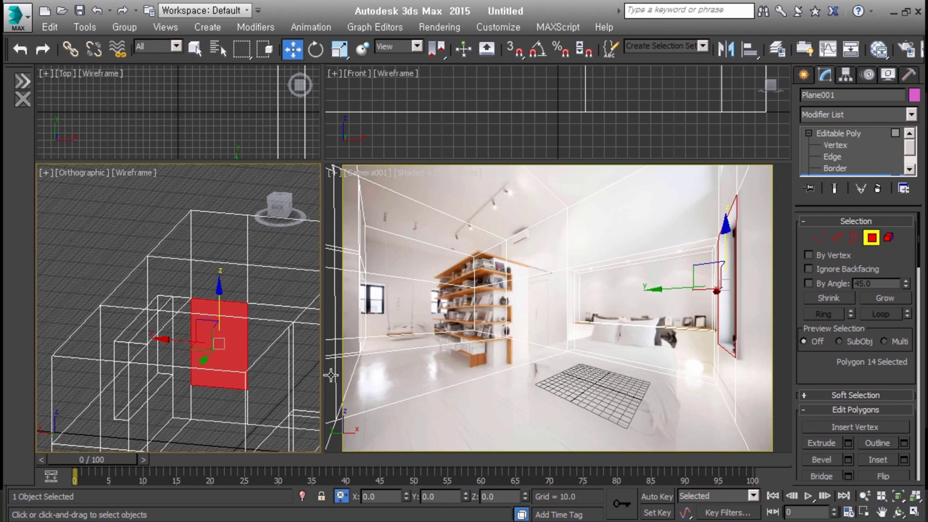
Orbit around the shelving area and pick edges near the shelf box
key(2)
click(226, 423)
mouse_move(226, 406)
alt+middle_down()
mouse_move(195, 273)
mouse_move(690, 231)
alt+middle_up()
scroll(196, 273, down, 3)
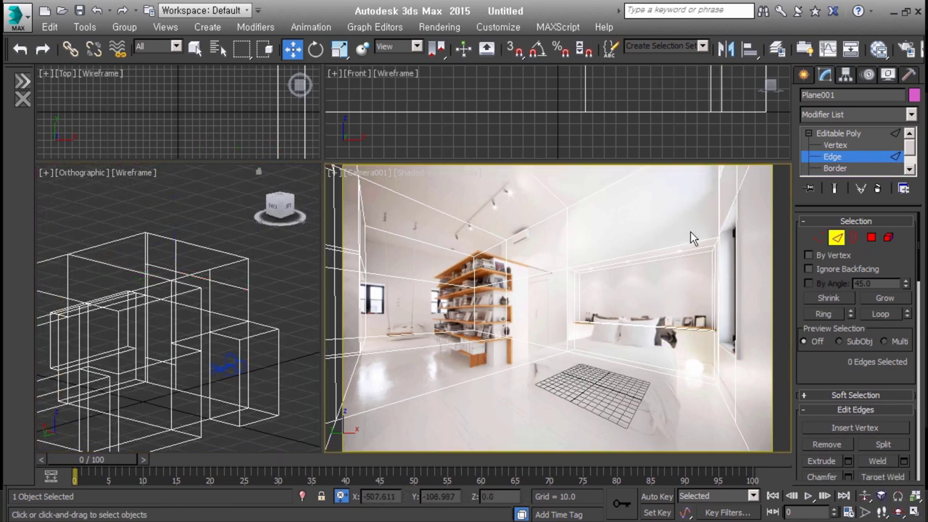
key(2)
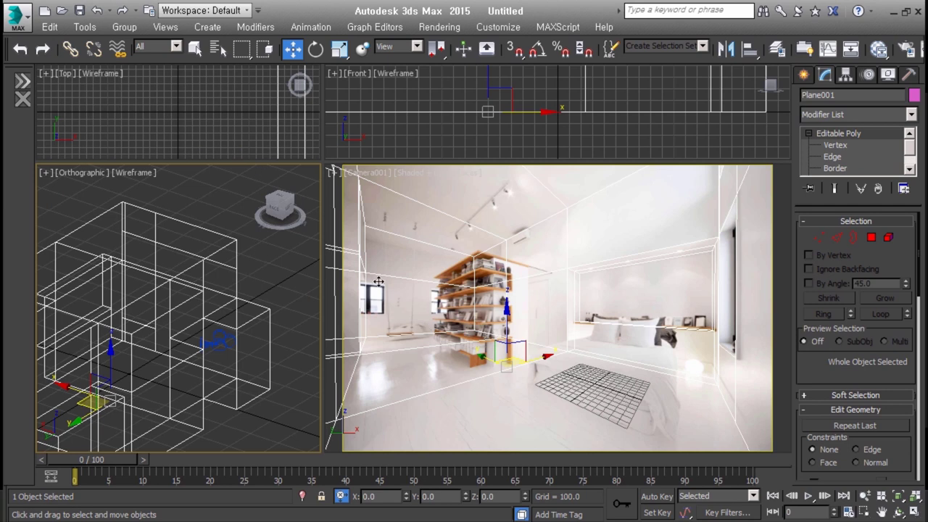
key(2)
mouse_move(218, 327)
alt+middle_down()
mouse_move(272, 293)
mouse_move(225, 370)
alt+middle_up()
click(423, 305)
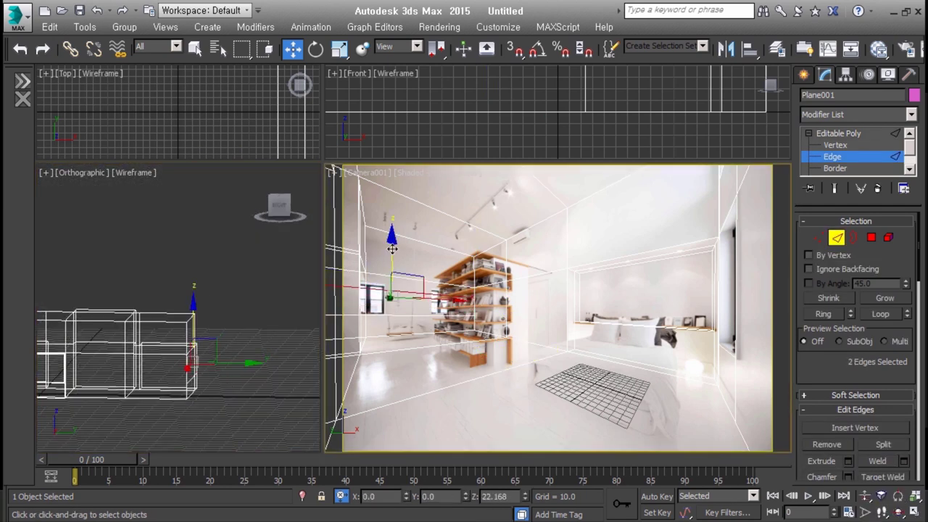
scroll(218, 326, up, 3)
alt+middle_drag(218, 326, 238, 362)
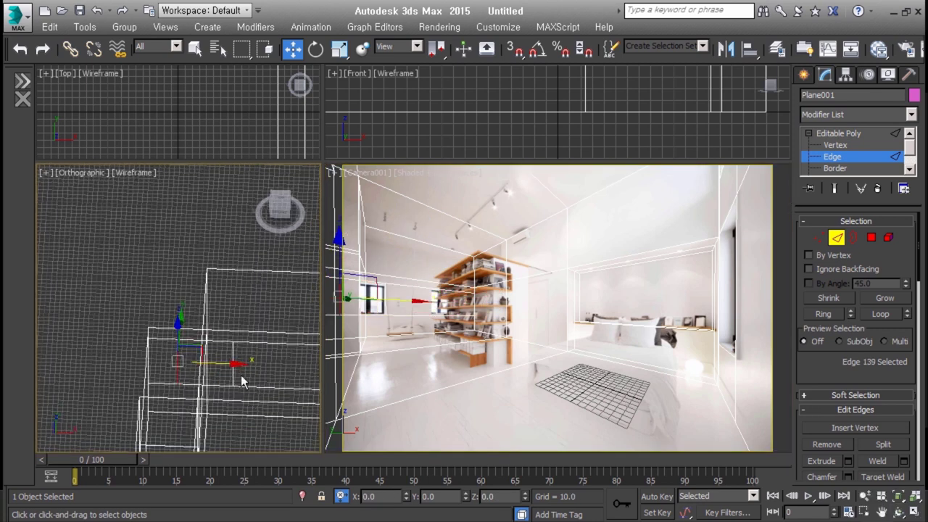
key(2)
key(2)
click(428, 290)
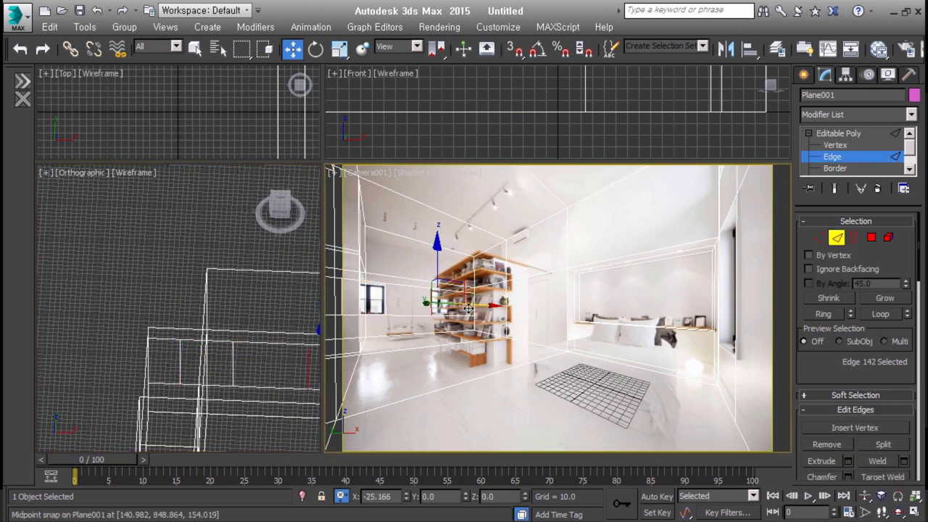
scroll(235, 328, up, 2)
Thicken Object001 with a Shell modifier, Outer Amount 450.9, into a bookshelf block
key(2)
Detach the shelving face into a separate object, Object001
click(871, 237)
click(479, 369)
right_click(479, 369)
key(Return)
click(804, 73)
click(824, 74)
key(2)
click(546, 347)
drag(903, 256, 887, 258)
click(839, 144)
key(2)
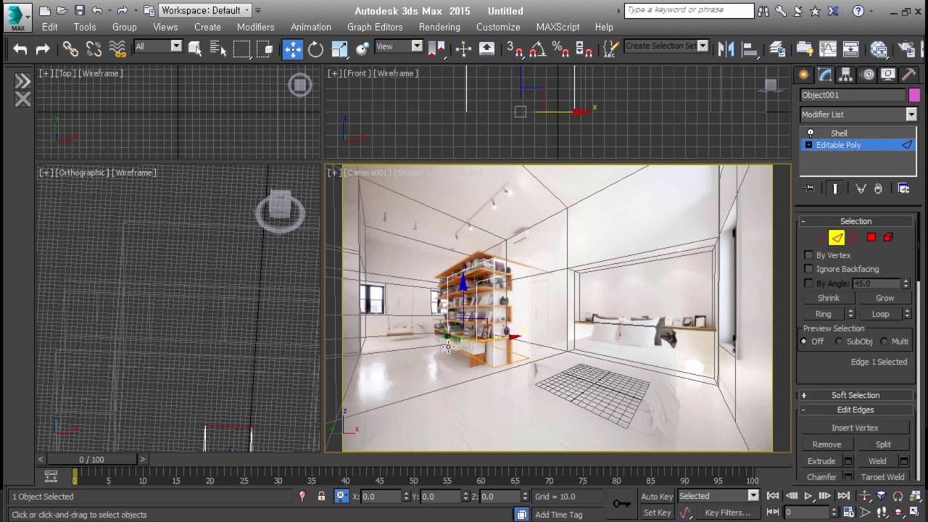
Create Plane002 by the bed at Length 180 and Width 240, then apply Rescale World Units
click(464, 425)
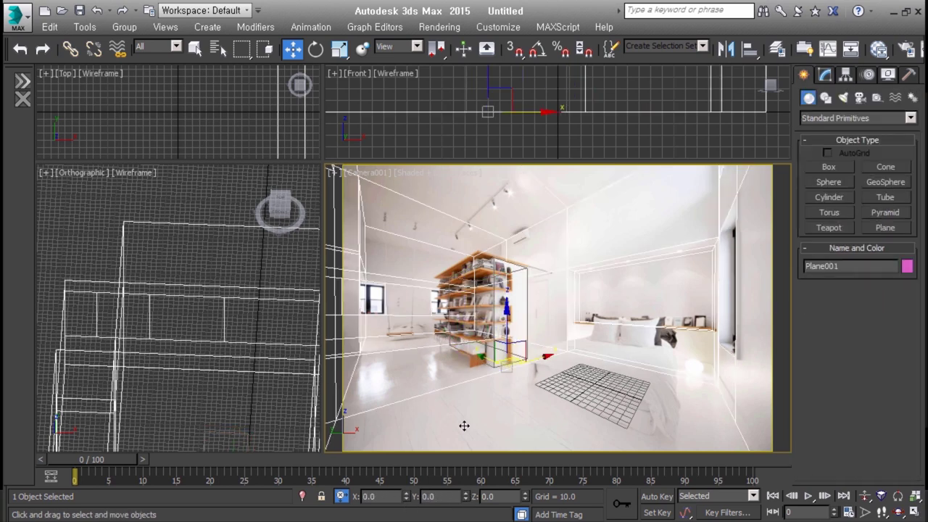
click(885, 227)
drag(653, 435, 594, 354)
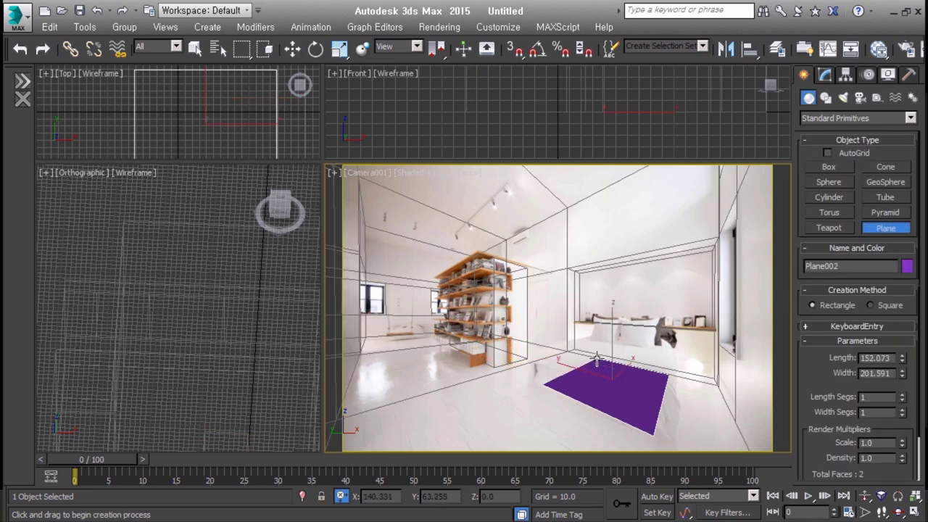
key(w)
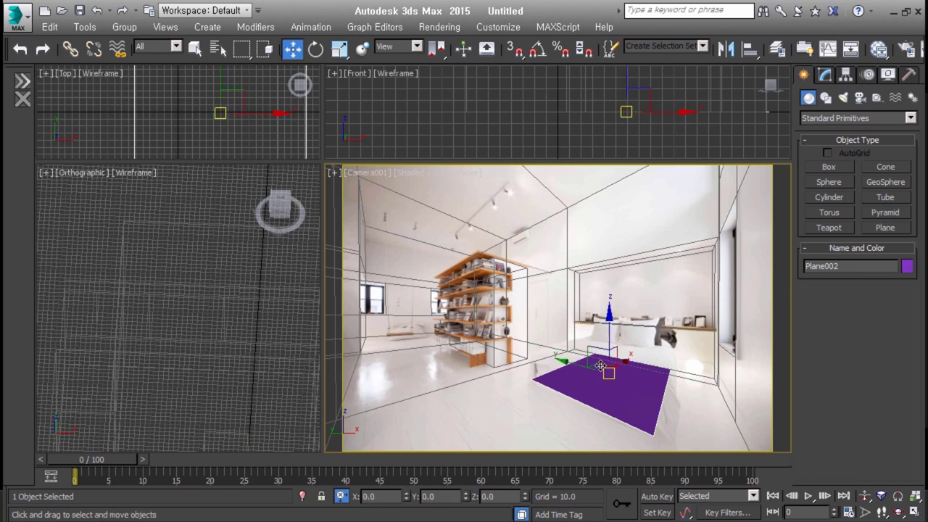
click(823, 78)
drag(624, 364, 628, 365)
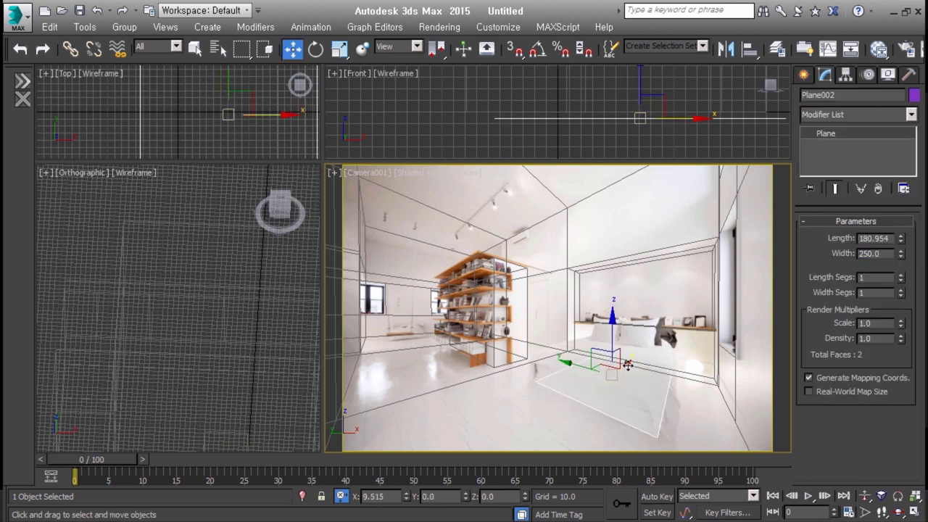
text(180)
key(Tab)
text(240)
key(Return)
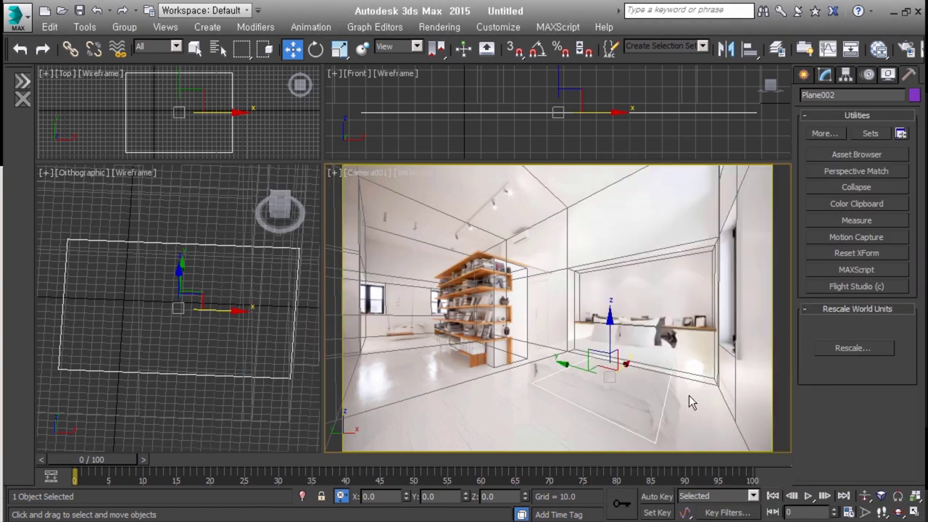
click(426, 300)
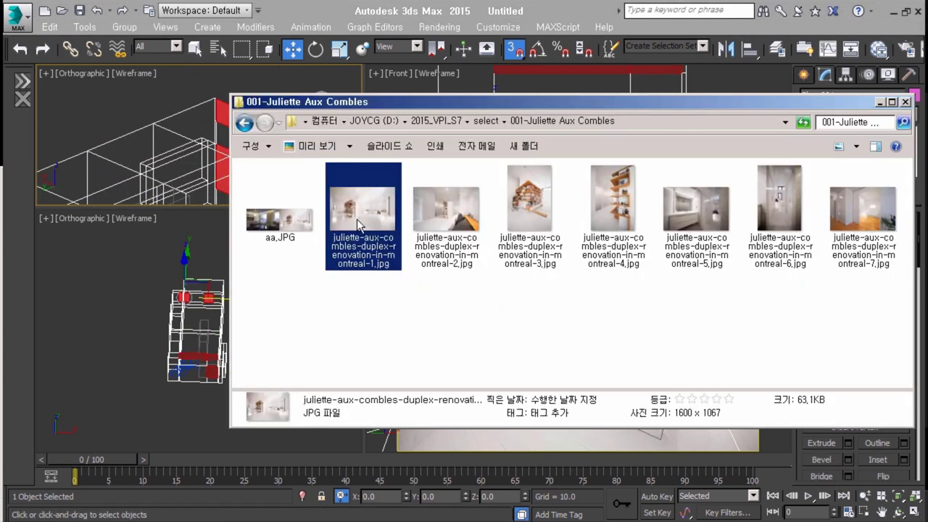
Flip through the reference photos and orbit the upper-left view
double_click(529, 210)
key(Left)
key(Right)
click(862, 122)
mouse_move(218, 131)
alt+middle_down()
mouse_move(241, 137)
mouse_move(161, 138)
alt+middle_up()
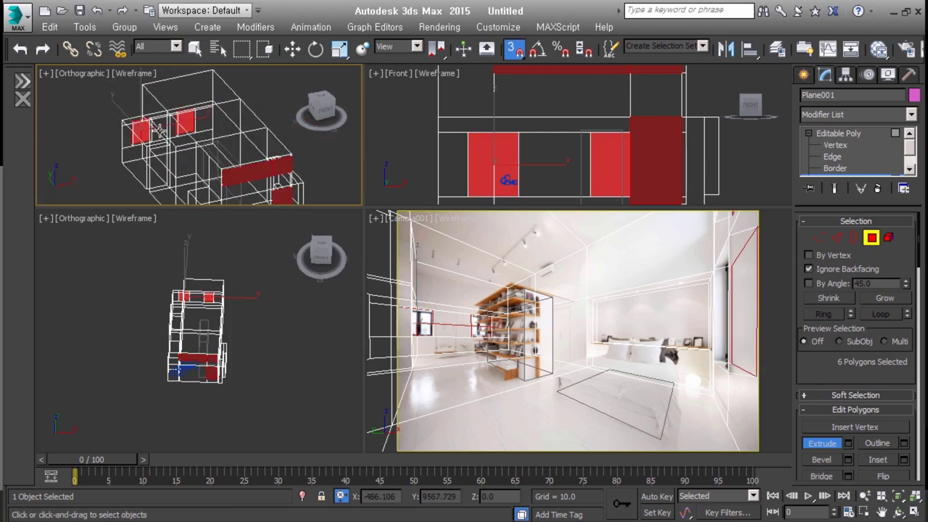
Select all the floor faces By Angle and apply an editing command from the quad menu
click(510, 293)
click(485, 422)
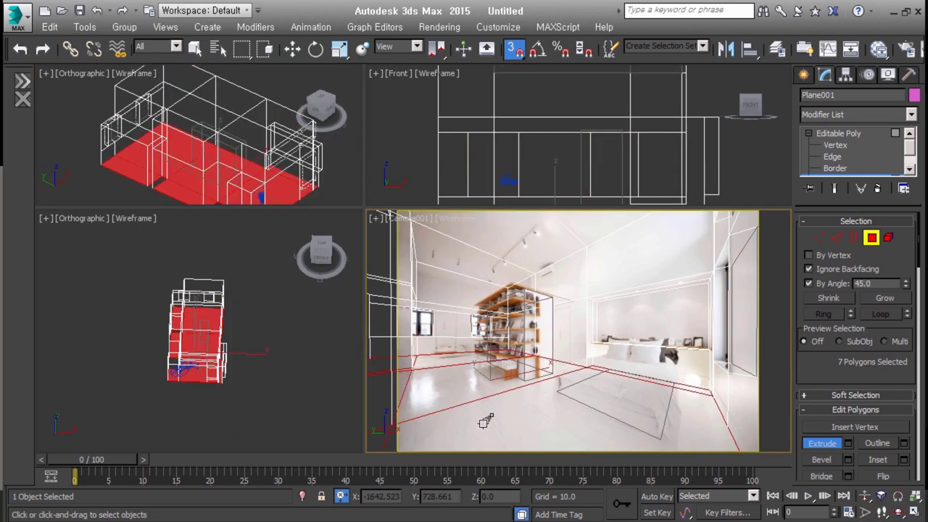
right_click(542, 312)
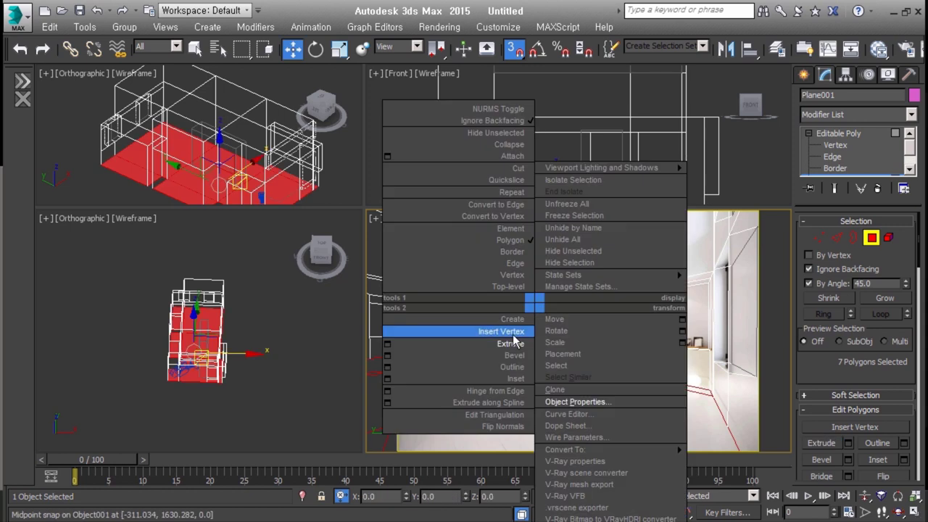
click(479, 331)
key(w)
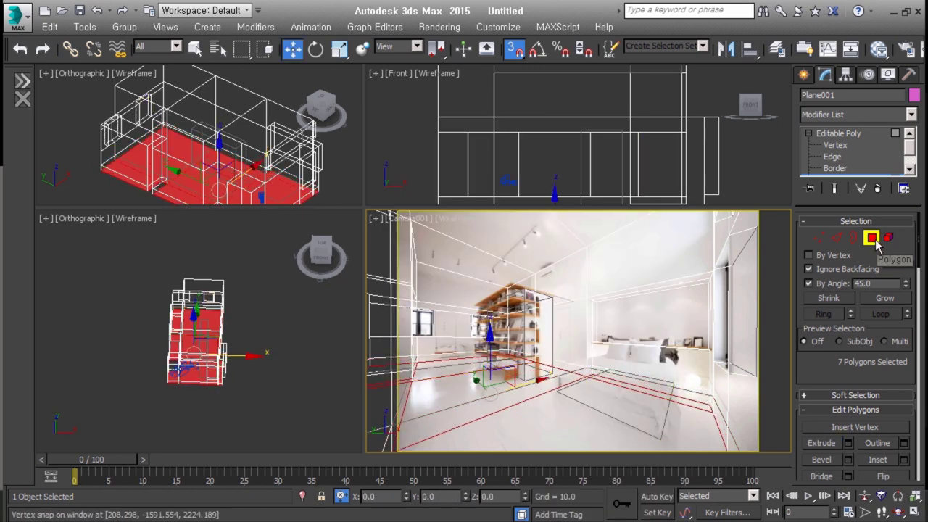
Leave sub-object mode, enlarge the Camera001 view, and select the window object
click(873, 239)
drag(365, 209, 145, 171)
click(124, 365)
click(404, 249)
Select the window's polygons in Polygon mode and orbit in closer to the window
key(2)
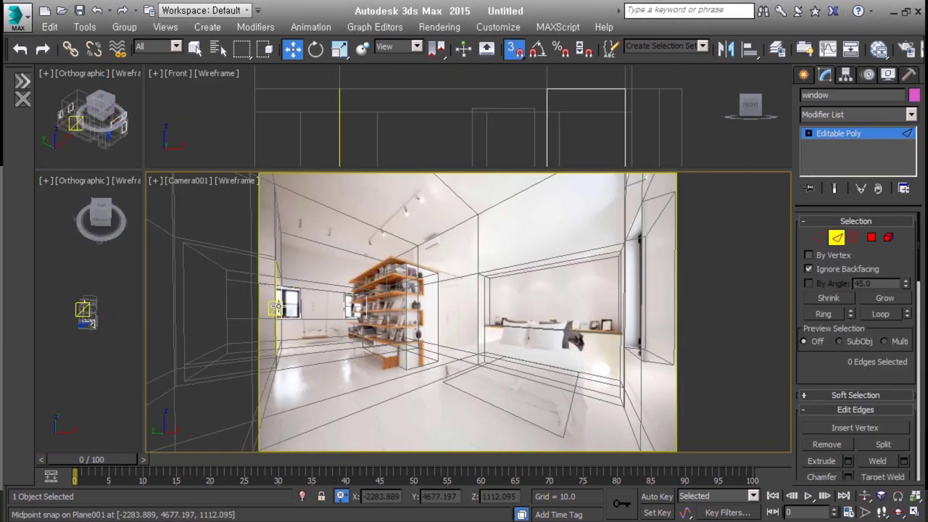
key(2)
key(2)
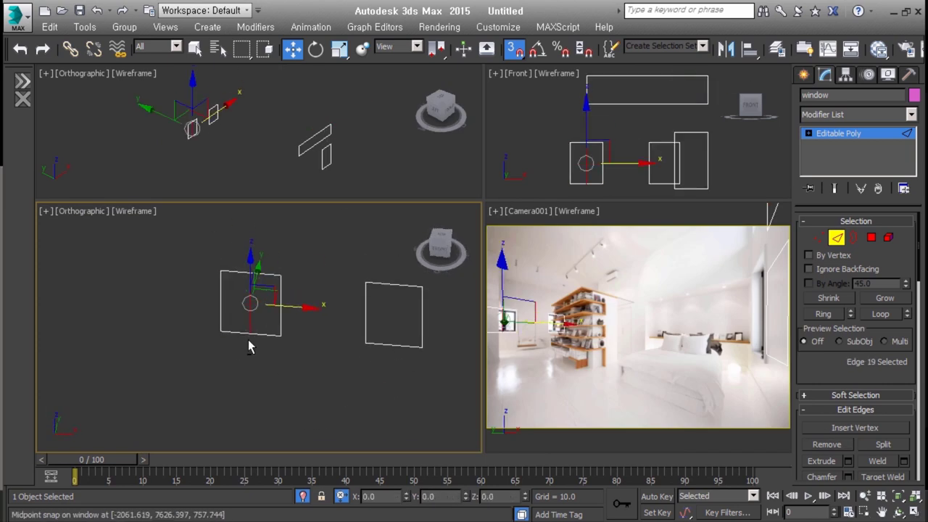
alt+middle_drag(303, 353, 305, 337)
key(4)
key(ctrl+a)
click(304, 337)
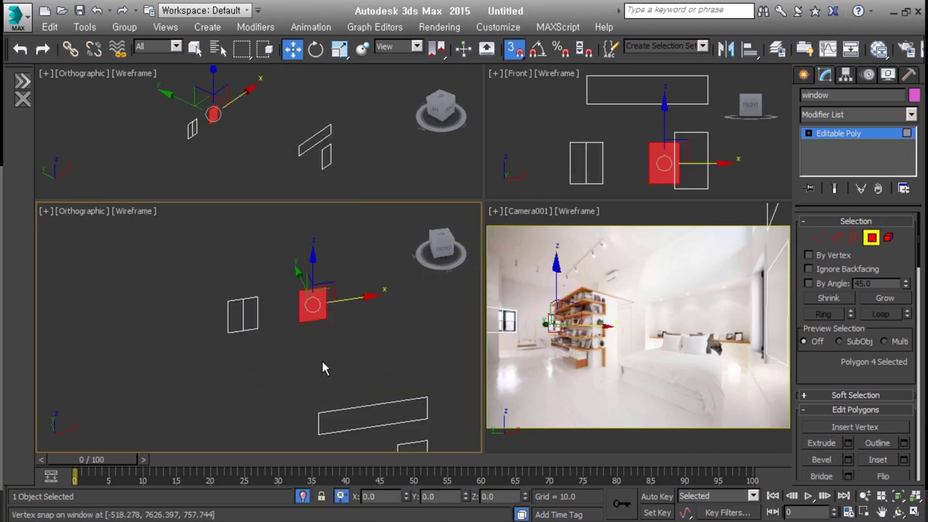
click(186, 317)
click(325, 365)
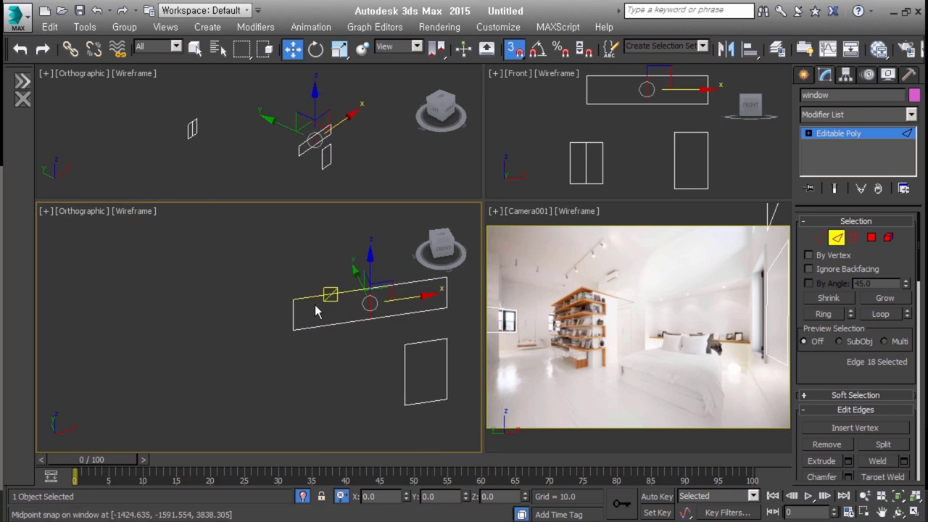
key(ctrl+a)
alt+middle_drag(317, 311, 319, 290)
scroll(331, 300, up, 3)
scroll(358, 363, up, 2)
Pick the window's middle edges, then return to Polygon mode and clear the selection
key(2)
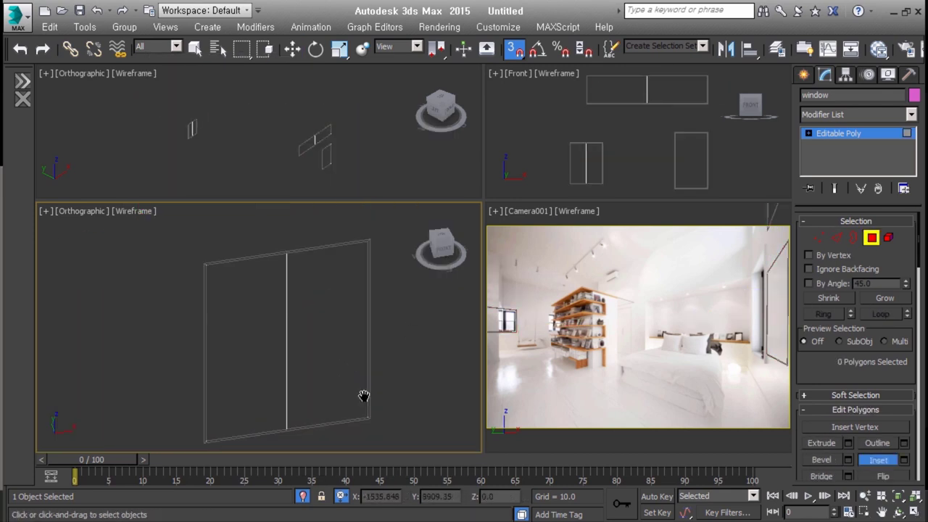
scroll(359, 385, down, 3)
key(w)
click(350, 357)
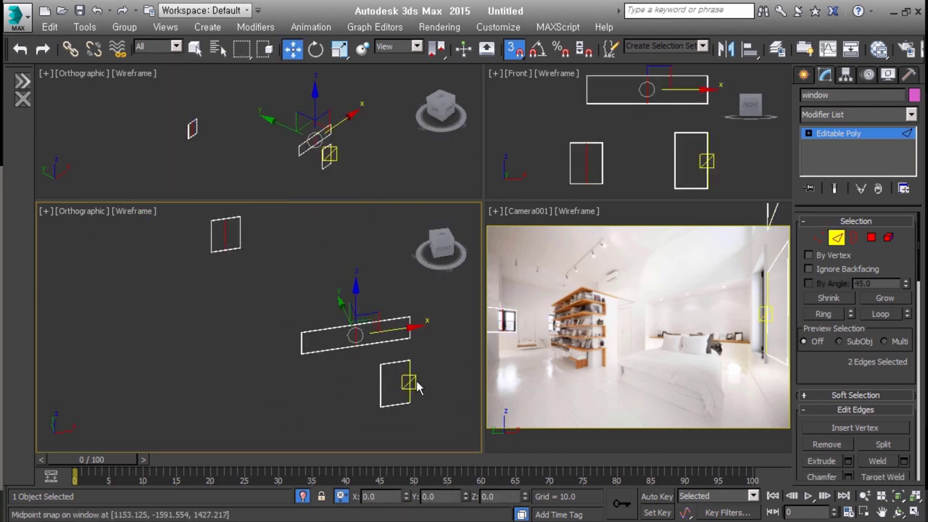
key(ctrl+z)
scroll(283, 322, down, 3)
key(4)
scroll(283, 321, up, 3)
key(ctrl+a)
scroll(358, 255, up, 3)
scroll(358, 255, down, 5)
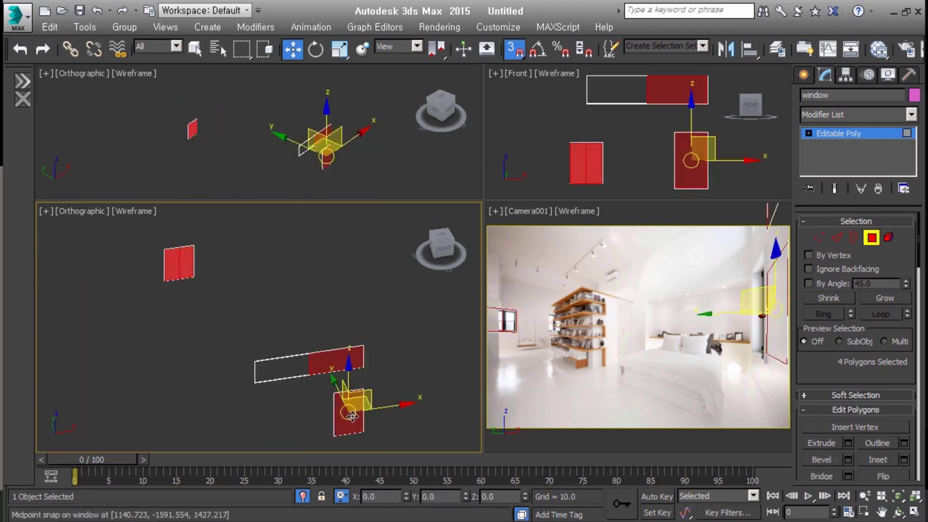
click(251, 280)
scroll(251, 280, up, 4)
Inset the four pane polygons by 47.699 and detach the inner panes as window_glass
click(268, 313)
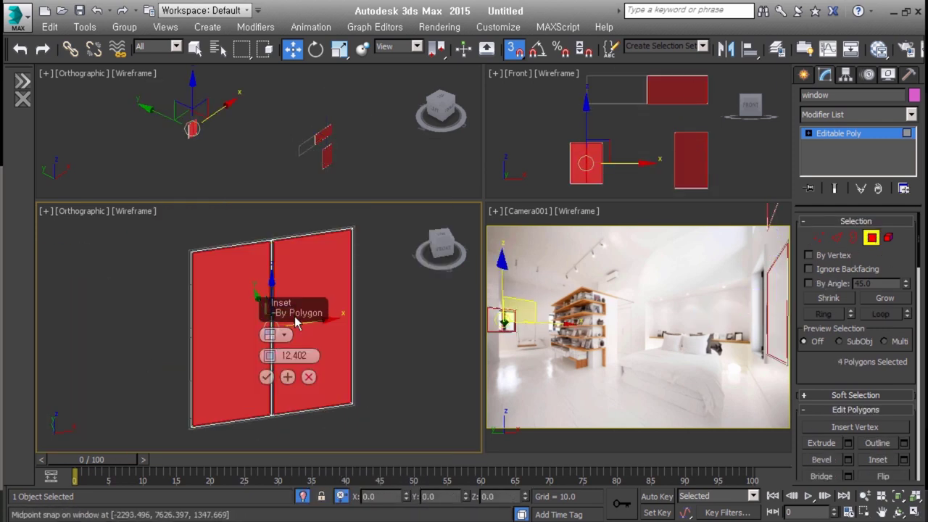
drag(297, 355, 302, 354)
click(267, 377)
scroll(283, 363, down, 3)
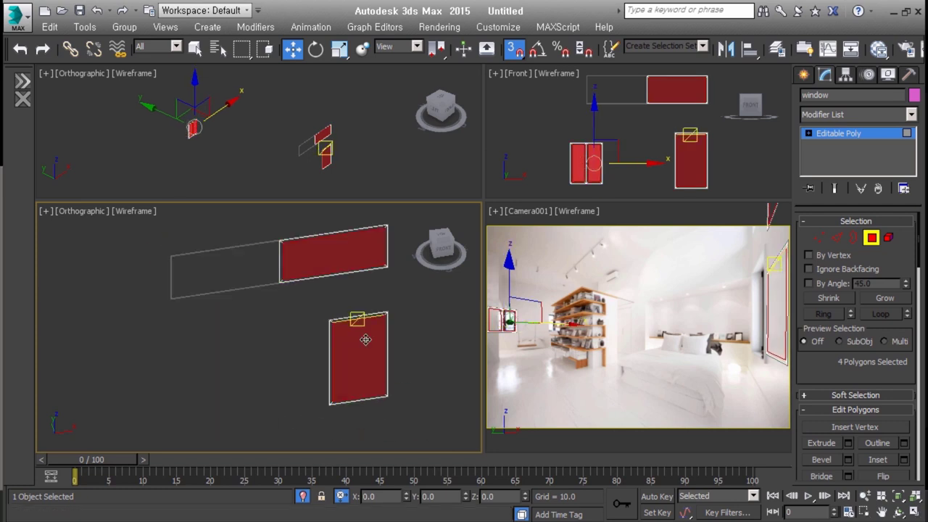
text(window_glass)
key(Return)
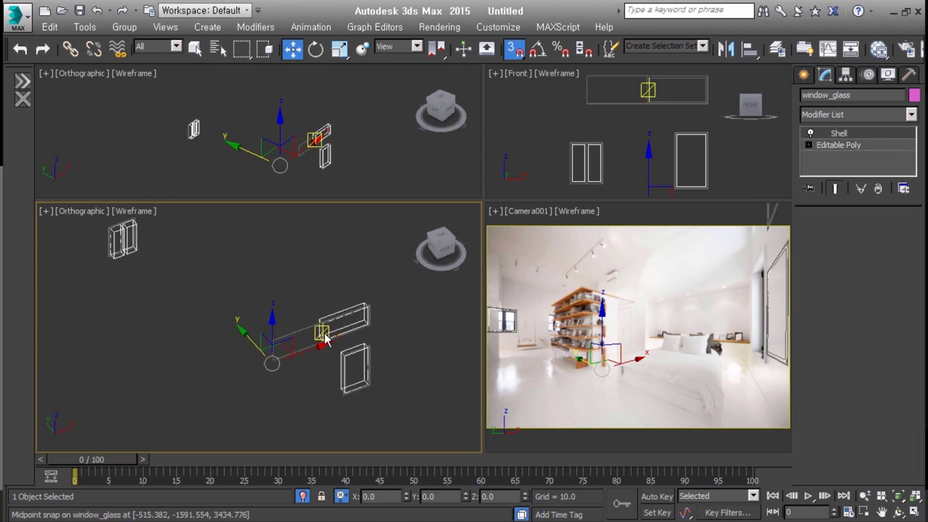
Undo back to window_glass's underlying polygons beneath its Shell
scroll(867, 362, down, 5)
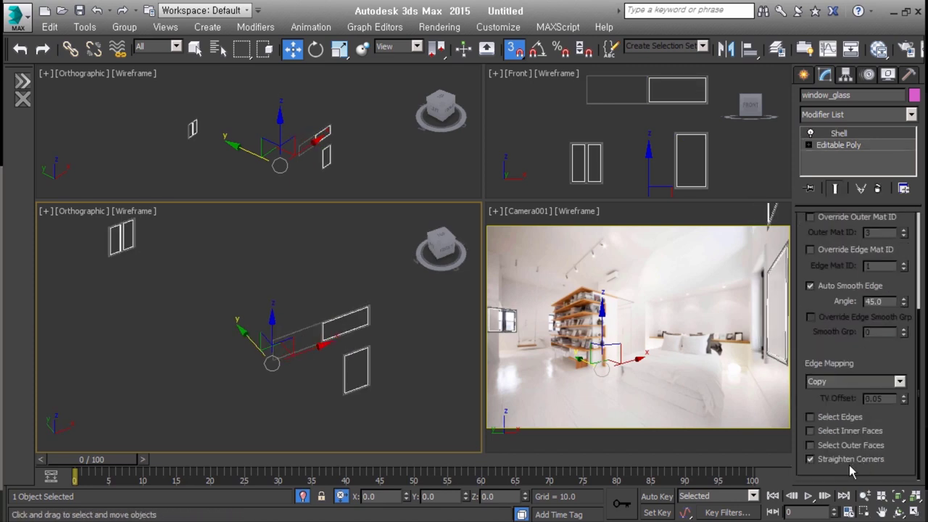
key(ctrl+z)
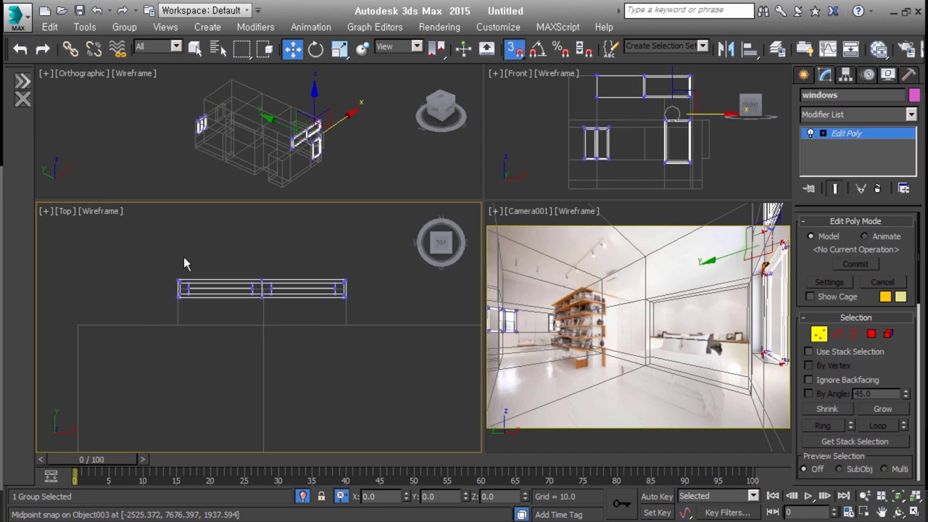
Clone part of the window and move the copy along the wall in the Top view
click(522, 281)
key(s)
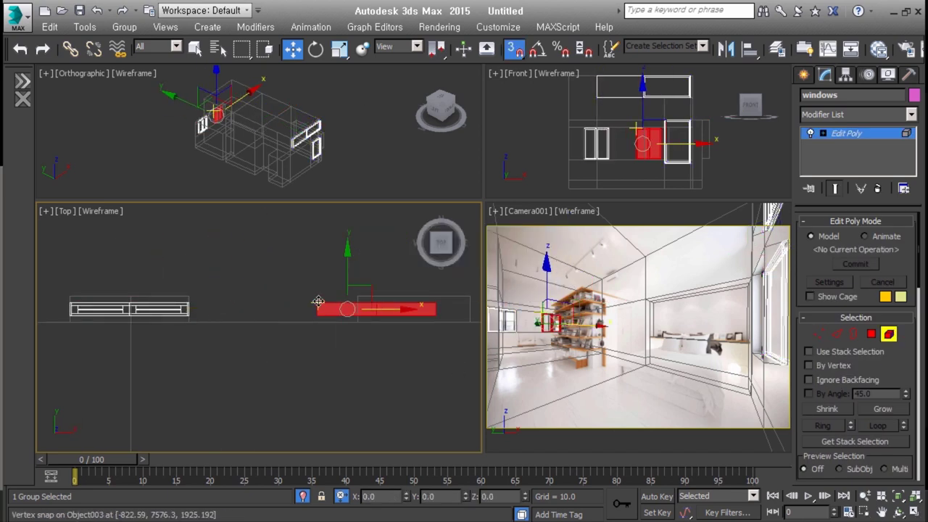
scroll(127, 334, up, 3)
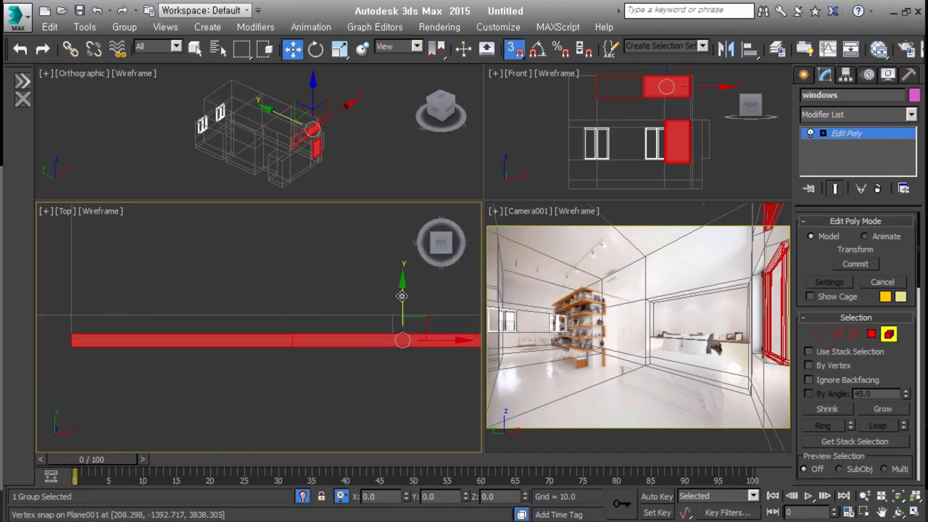
key(s)
middle_drag(343, 352, 302, 338)
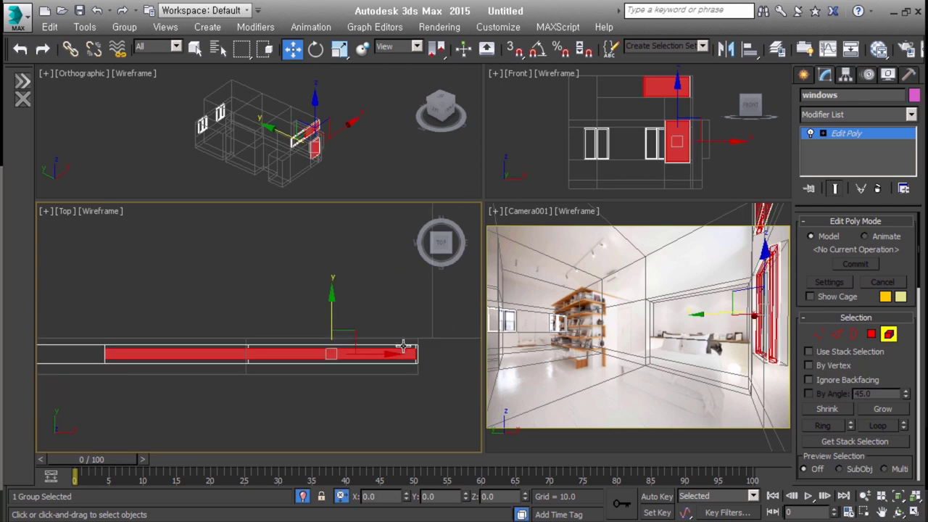
alt+middle_drag(403, 346, 275, 325)
key(t)
mouse_move(310, 324)
mouse_down()
mouse_move(358, 320)
mouse_move(217, 356)
mouse_up()
scroll(373, 327, down, 3)
scroll(286, 346, up, 3)
scroll(333, 279, down, 2)
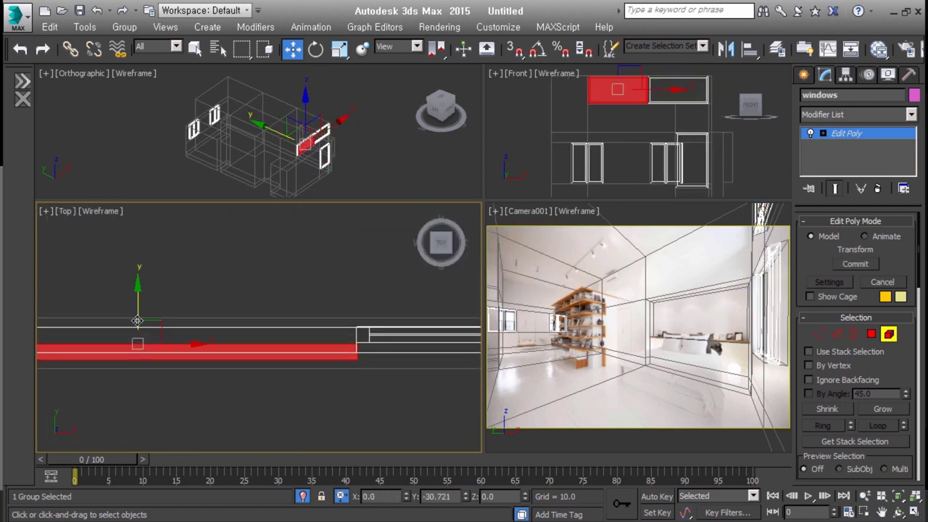
At Vertex level, select the bottom-edge and window-bar vertices to refit the copied window
key(1)
scroll(325, 284, up, 2)
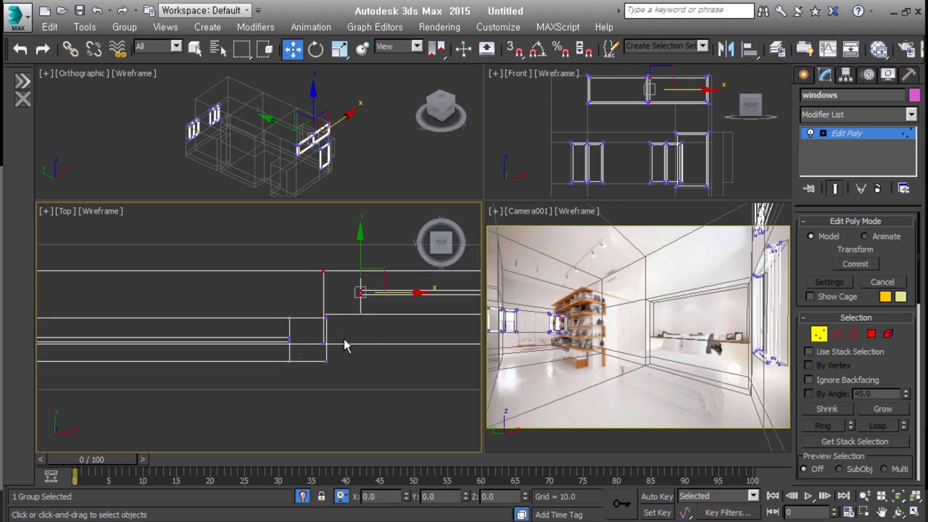
alt+middle_drag(345, 346, 305, 375)
click(342, 290)
key(t)
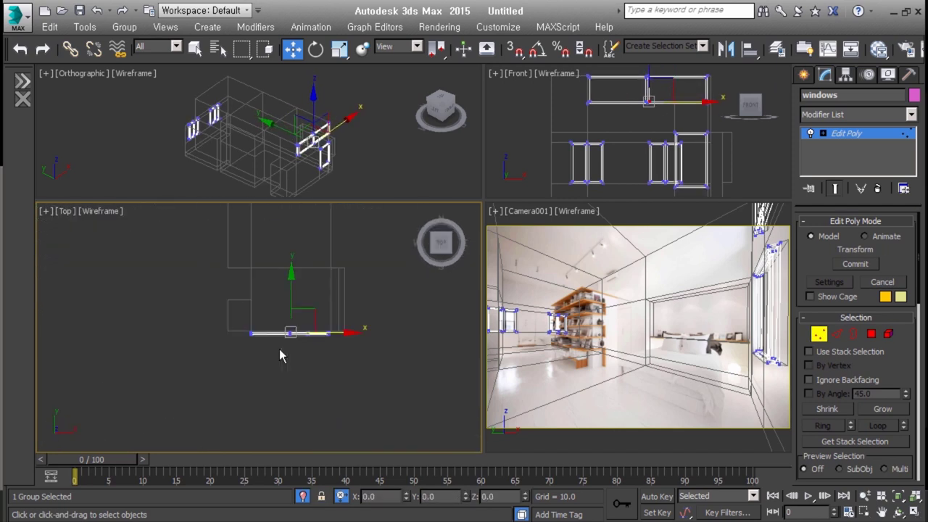
scroll(283, 348, up, 4)
scroll(286, 338, down, 2)
key(2)
scroll(281, 366, up, 2)
key(1)
drag(282, 381, 326, 319)
scroll(321, 325, down, 2)
scroll(275, 387, down, 2)
middle_drag(275, 388, 358, 338)
scroll(263, 311, up, 3)
scroll(263, 311, down, 3)
ctrl+drag(145, 341, 479, 323)
Check the fitted windows in 3D, select the wall plane, then clear the selection
alt+middle_drag(341, 326, 353, 314)
scroll(355, 319, up, 3)
key(t)
scroll(218, 346, up, 2)
alt+middle_drag(218, 346, 266, 334)
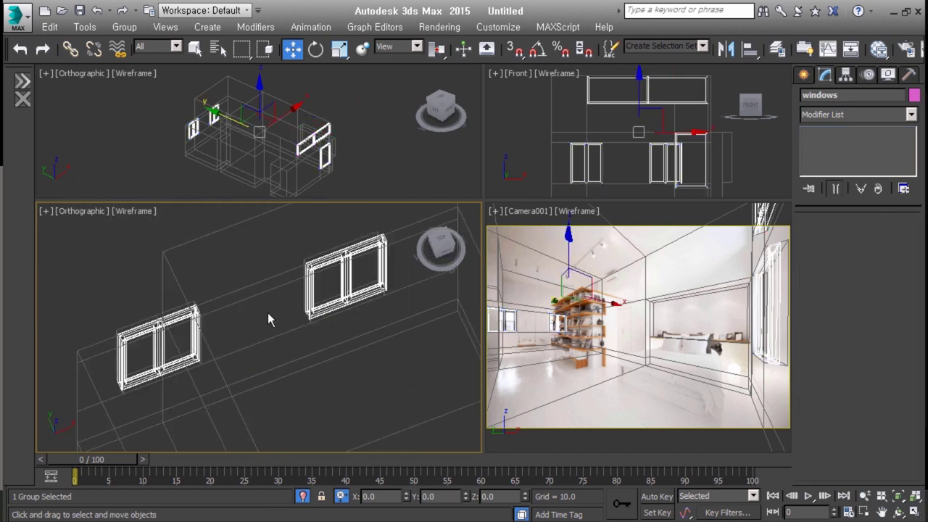
click(266, 334)
scroll(266, 334, up, 5)
scroll(336, 301, down, 3)
alt+middle_drag(269, 382, 305, 406)
click(634, 353)
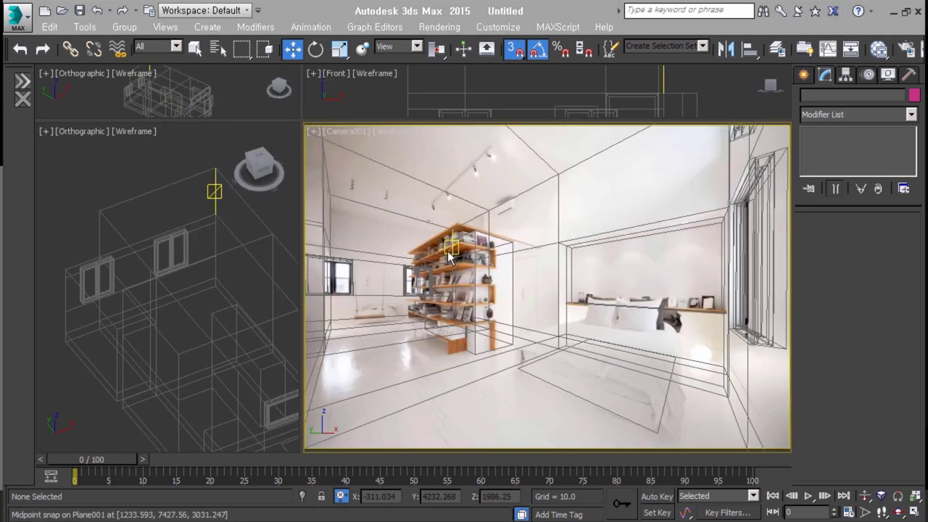
Add Edit Poly to the bookshelf, copy the shelf board, and lower its top polygon
click(498, 376)
click(497, 395)
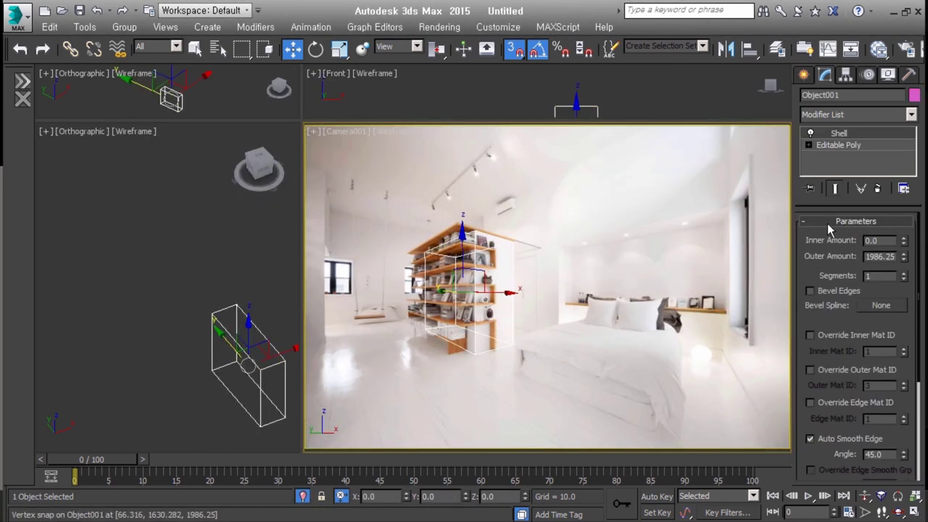
click(475, 229)
click(435, 255)
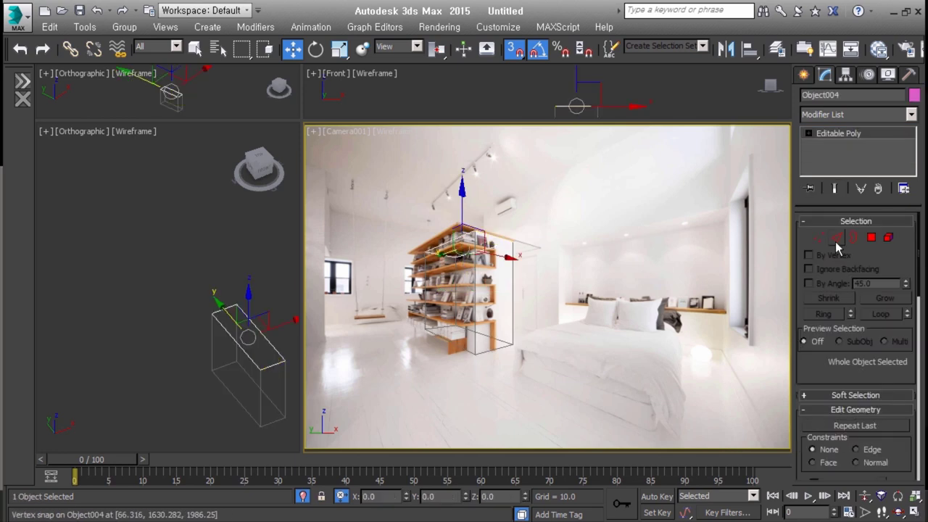
shift+drag(429, 256, 472, 261)
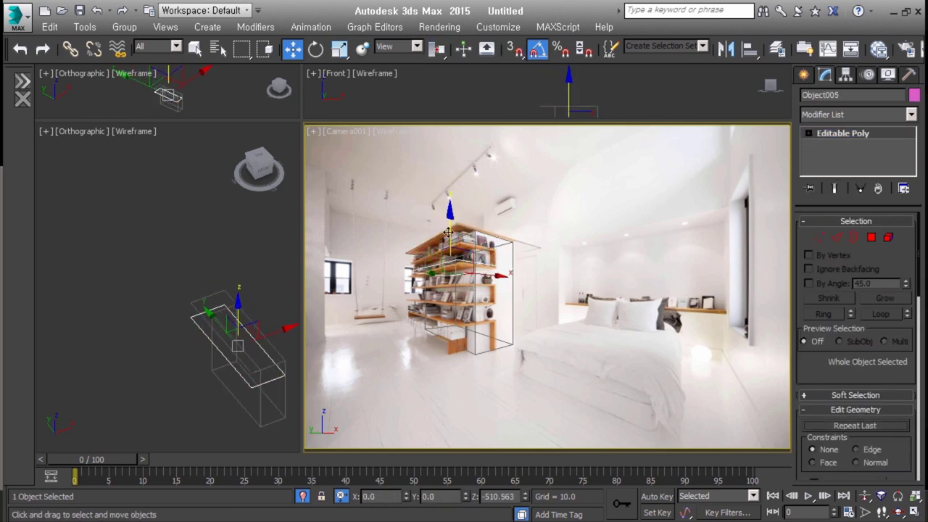
click(468, 327)
key(4)
click(444, 233)
drag(451, 236, 451, 258)
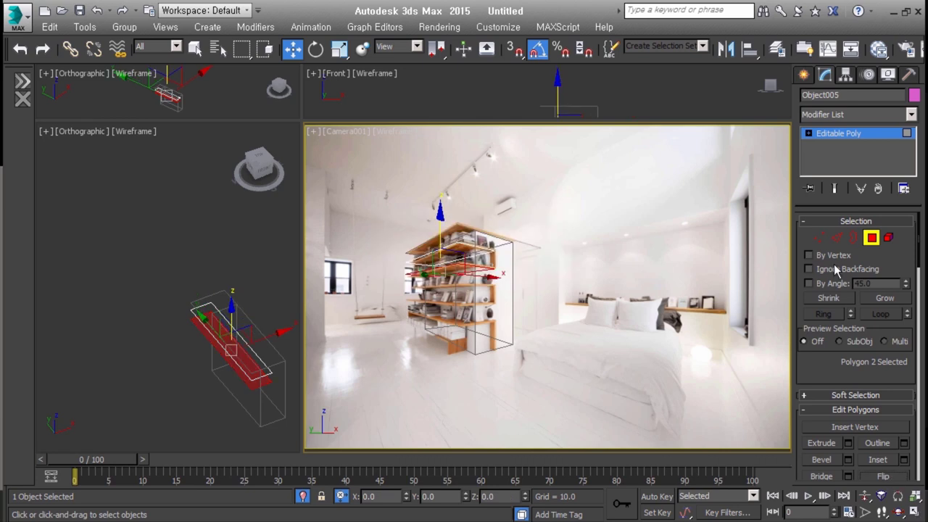
Select shelf board elements and pick two shelf edges, with snapping turned on
click(888, 237)
click(517, 324)
click(507, 327)
click(526, 338)
click(470, 316)
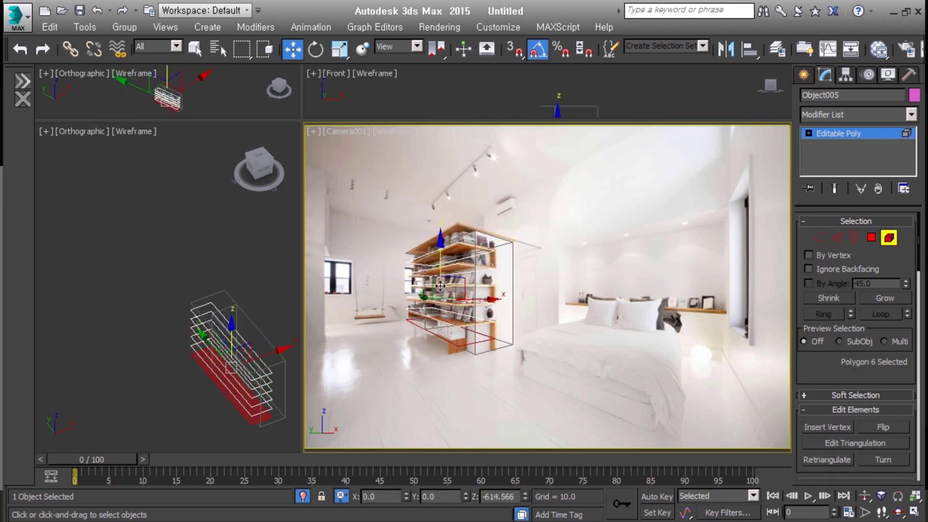
key(2)
click(472, 276)
click(472, 272)
drag(216, 81, 216, 85)
click(406, 271)
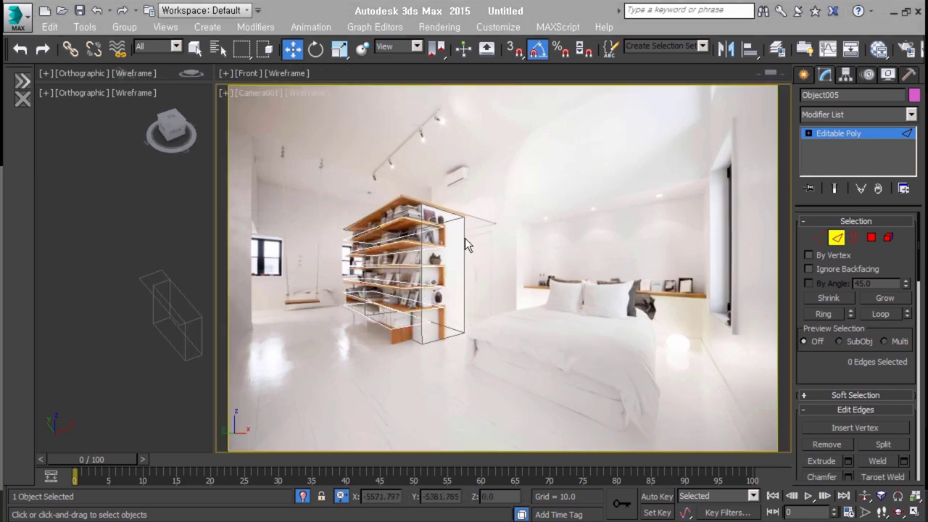
scroll(856, 406, down, 3)
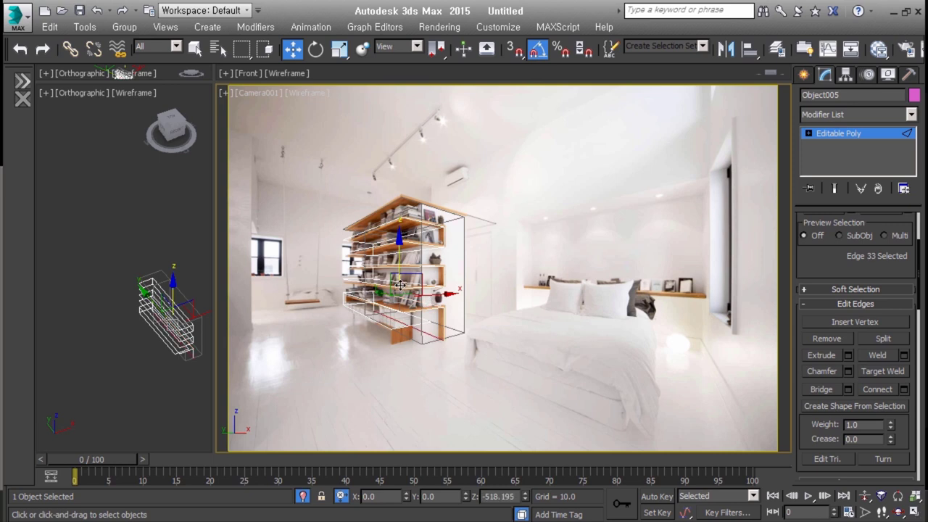
key(s)
key(2)
key(2)
key(2)
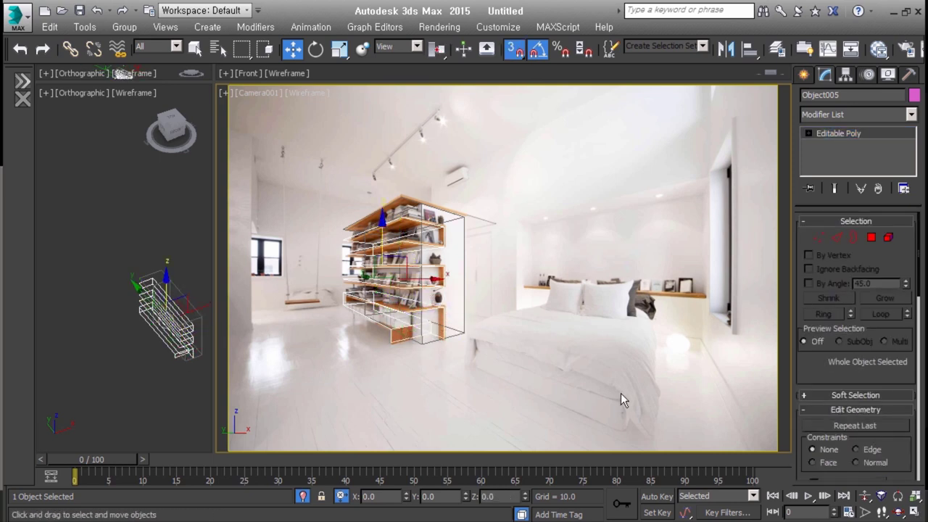
Give the shelf a Shell modifier for thickness
right_click(903, 257)
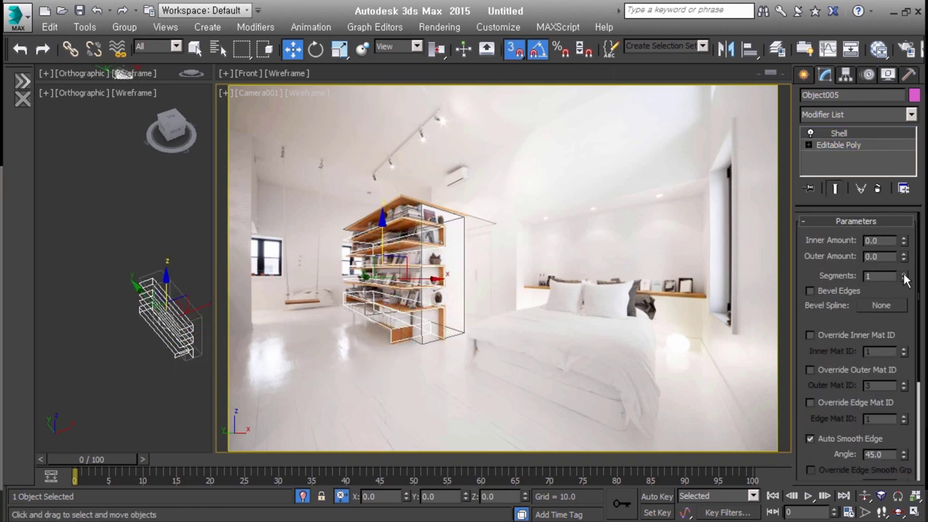
scroll(839, 363, down, 5)
scroll(839, 458, up, 5)
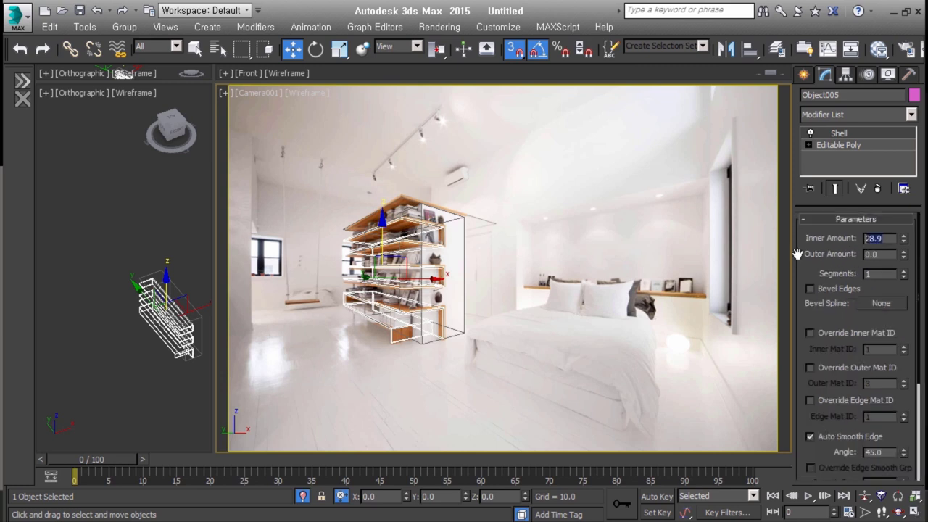
click(606, 306)
click(406, 246)
click(525, 309)
Exit isolation, display all objects in object colour, then select Plane002 and Plane001
key(alt+q)
key(ctrl+a)
right_click(454, 319)
click(536, 223)
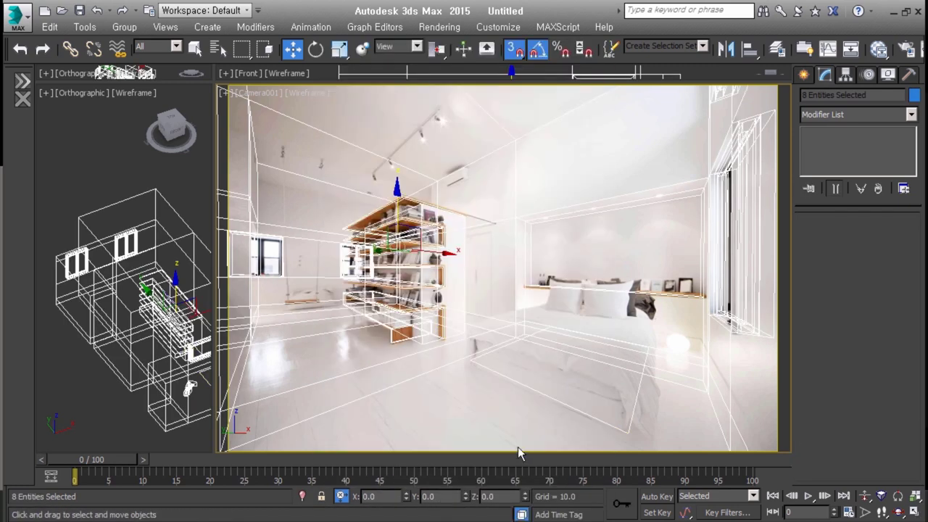
click(469, 401)
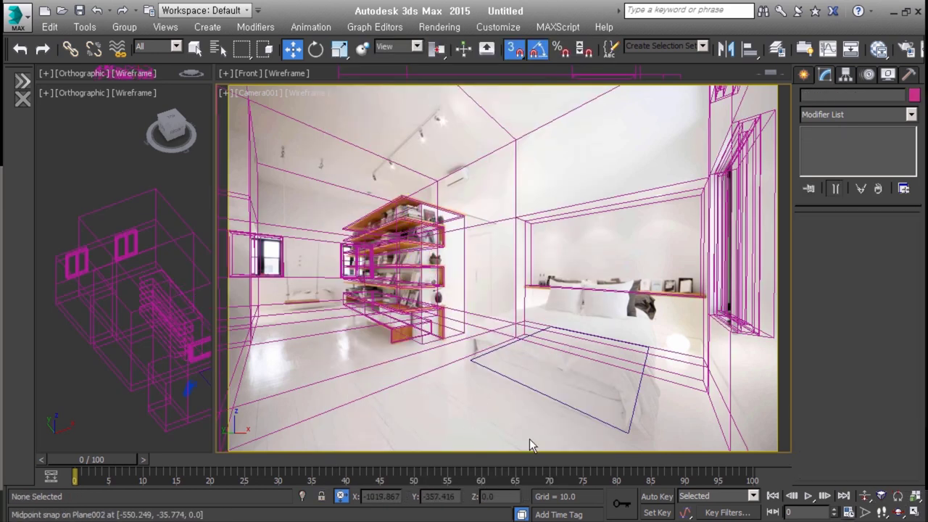
click(644, 362)
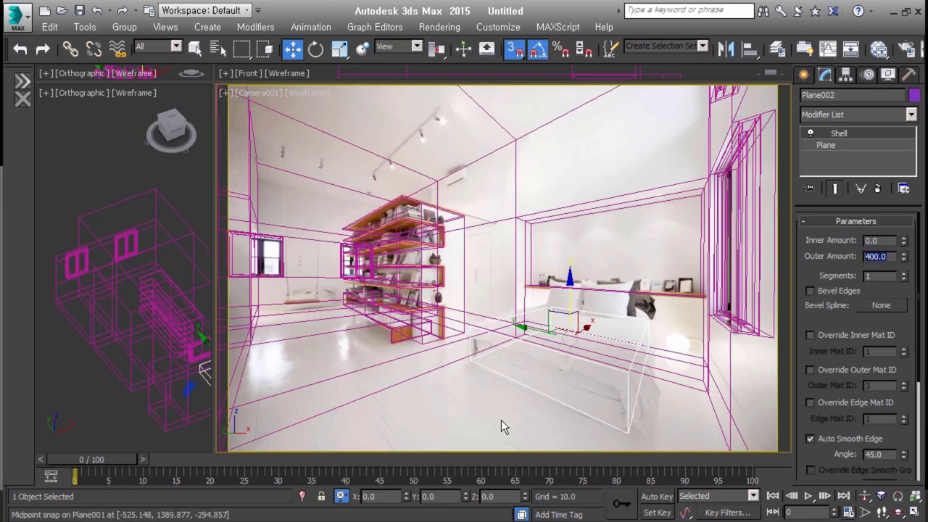
click(481, 426)
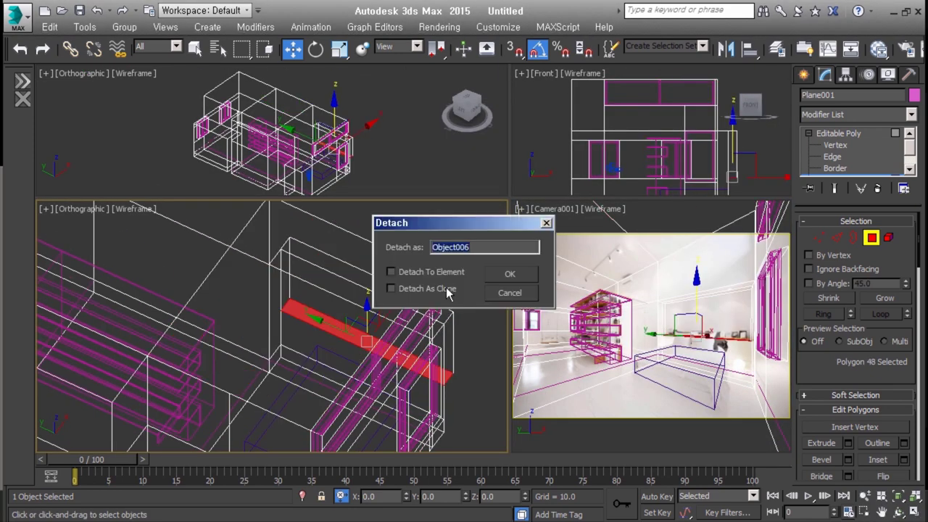
Detach the strip as Object006 and remove the camera view's background image
click(509, 274)
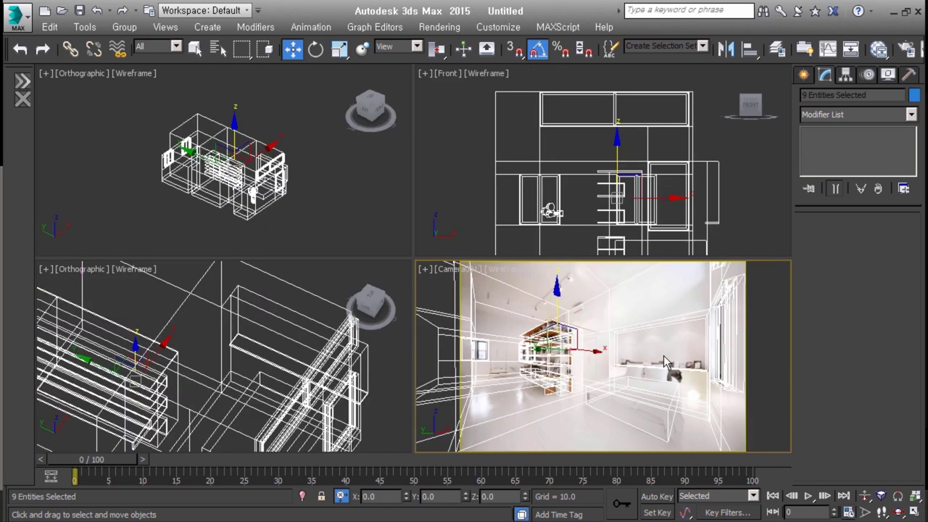
click(668, 363)
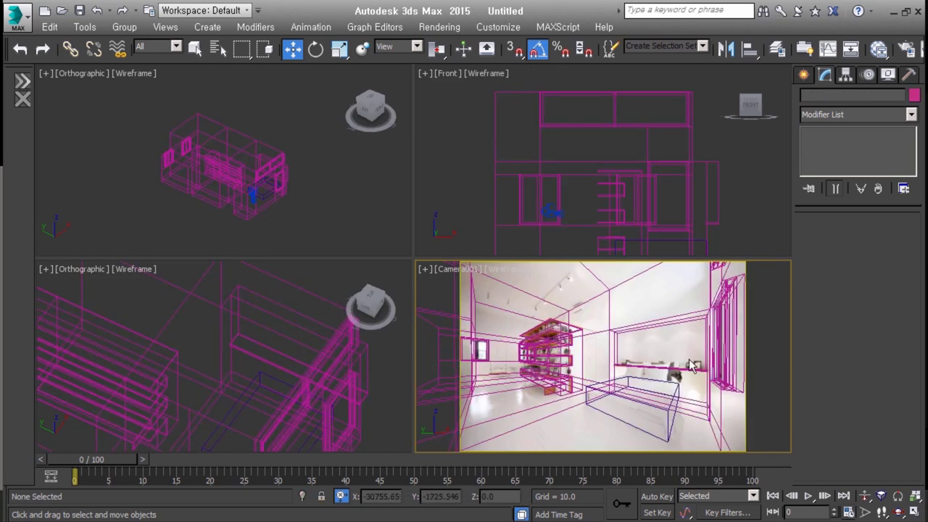
right_click(890, 508)
click(635, 386)
click(588, 435)
Shade the camera view with edged faces and open the Slate Material Editor
key(ctrl+a)
key(F3)
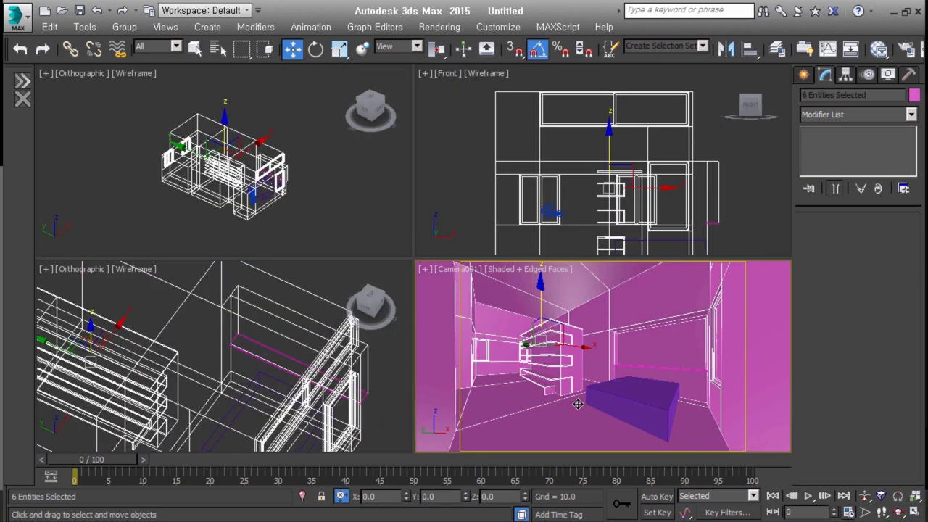
key(ctrl+d)
key(m)
click(87, 124)
Load the JOYCG material library into the material browser
click(10, 67)
click(54, 128)
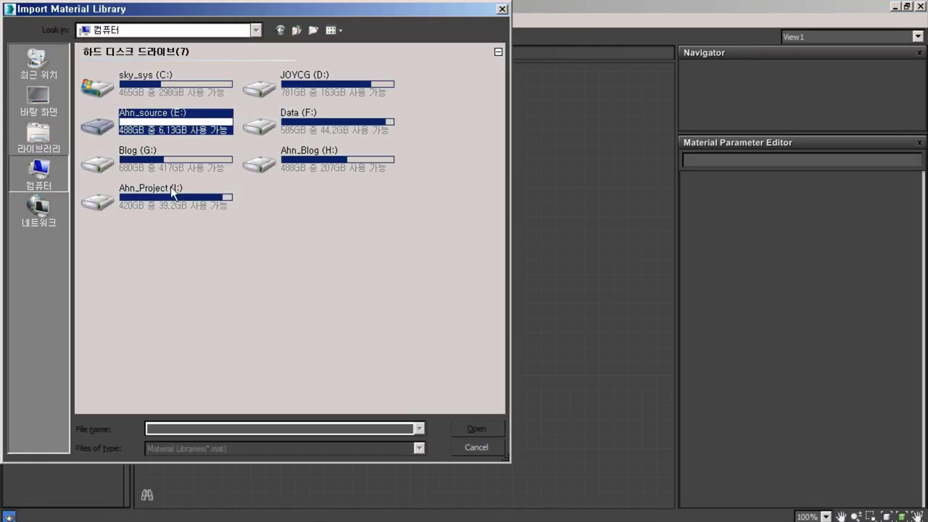
click(55, 143)
click(52, 125)
Place VRayMtl and Multi/Sub-Object material nodes on the View1 canvas
click(37, 160)
drag(51, 301, 382, 178)
click(41, 141)
drag(69, 287, 549, 210)
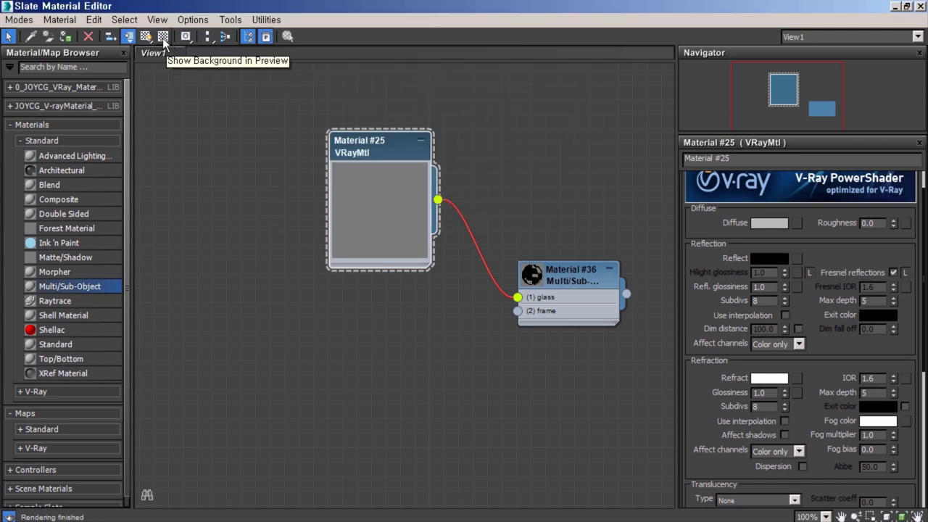
Set the glass fog multiplier to 0.2 and wire a Falloff map into Material #25's Reflect
click(165, 40)
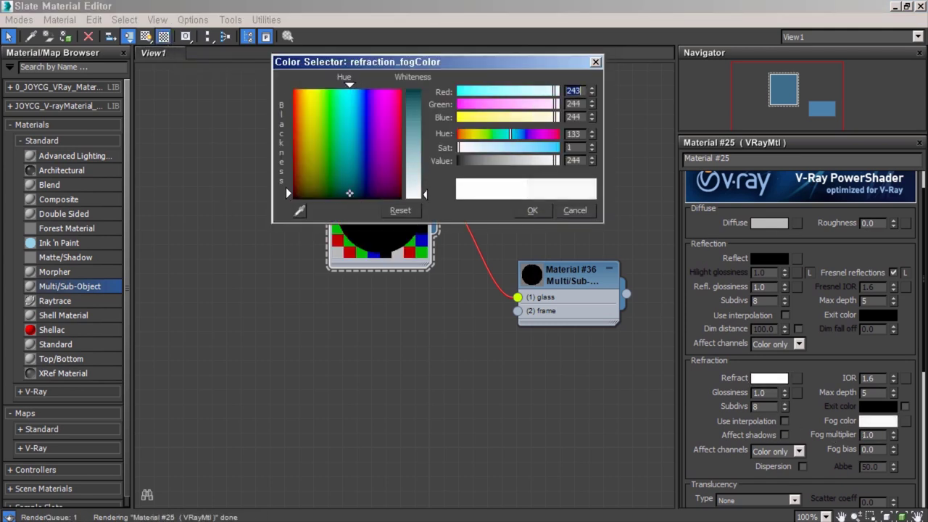
text(0.2)
key(Return)
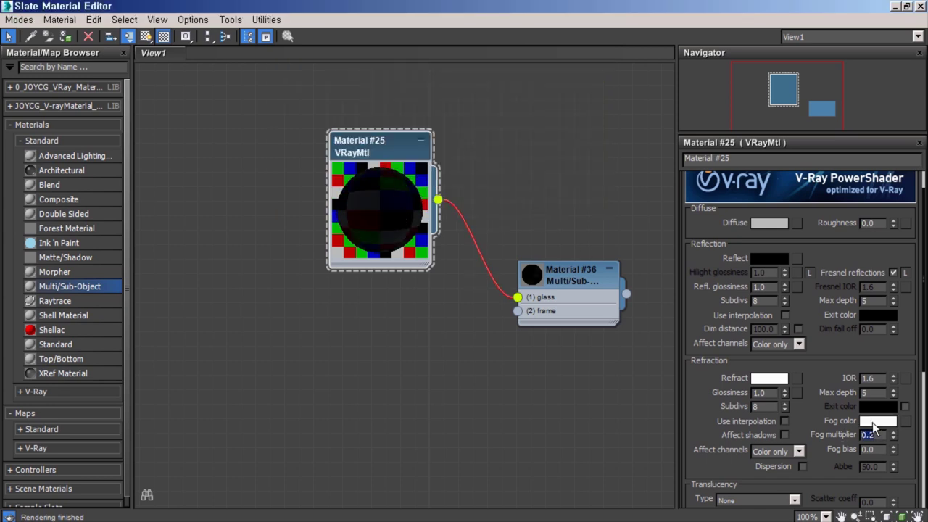
click(42, 140)
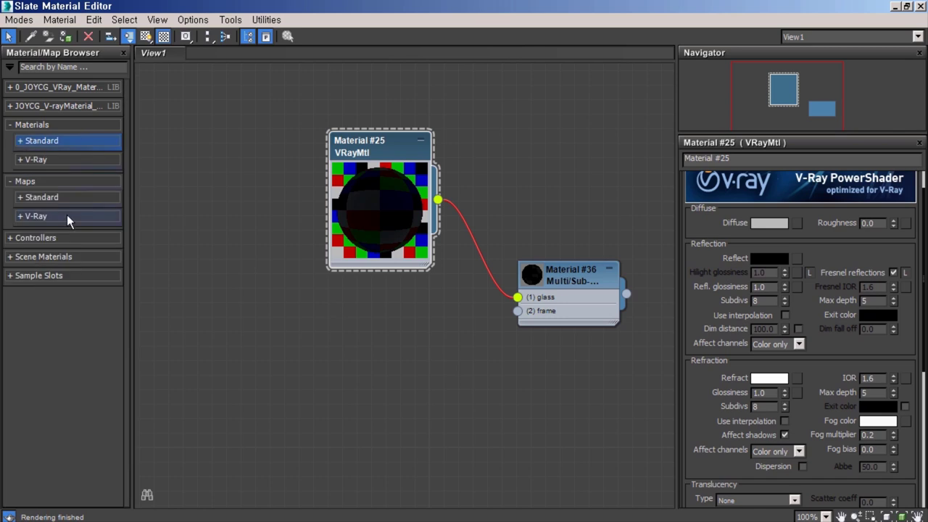
click(66, 192)
drag(51, 328, 218, 261)
drag(279, 280, 377, 217)
Adjust the Falloff map's two colours and tidy the node layout around Material #25
double_click(261, 246)
click(704, 211)
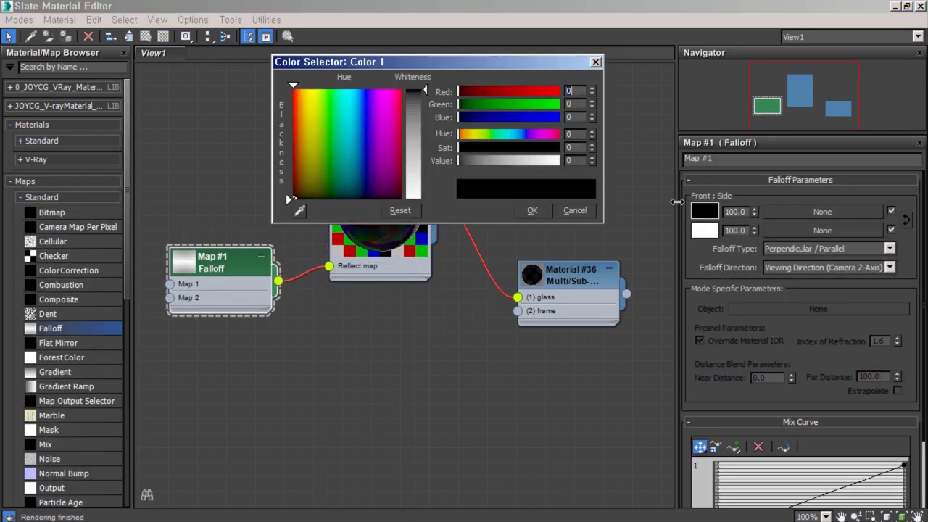
click(705, 230)
click(530, 211)
click(337, 280)
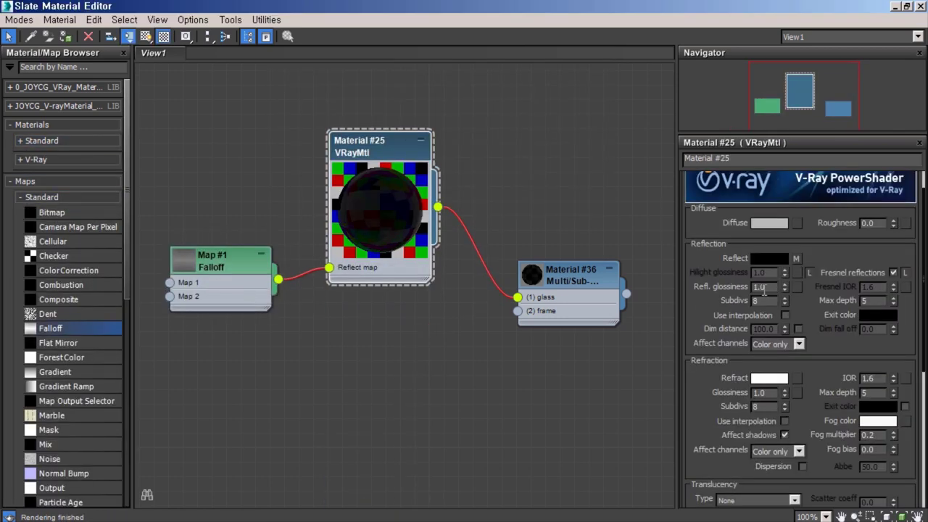
key(l)
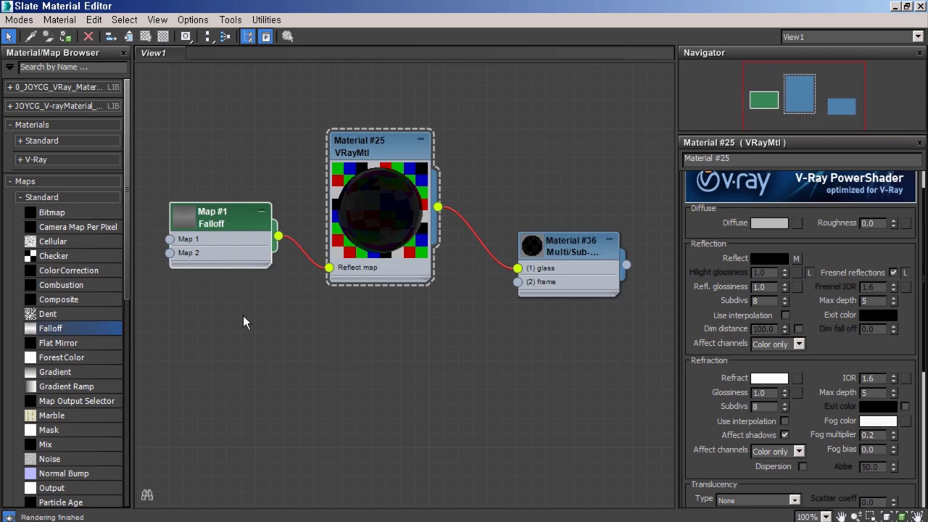
drag(204, 236, 219, 236)
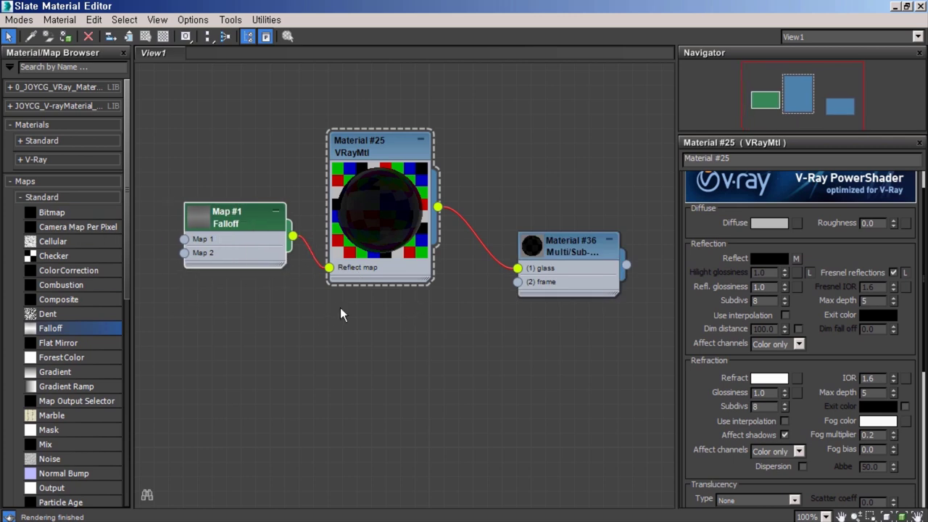
Wire a new VRayMtl (Material #37) into the frame slot and darken its Diffuse colour
click(42, 196)
click(36, 213)
click(37, 160)
drag(54, 304, 377, 333)
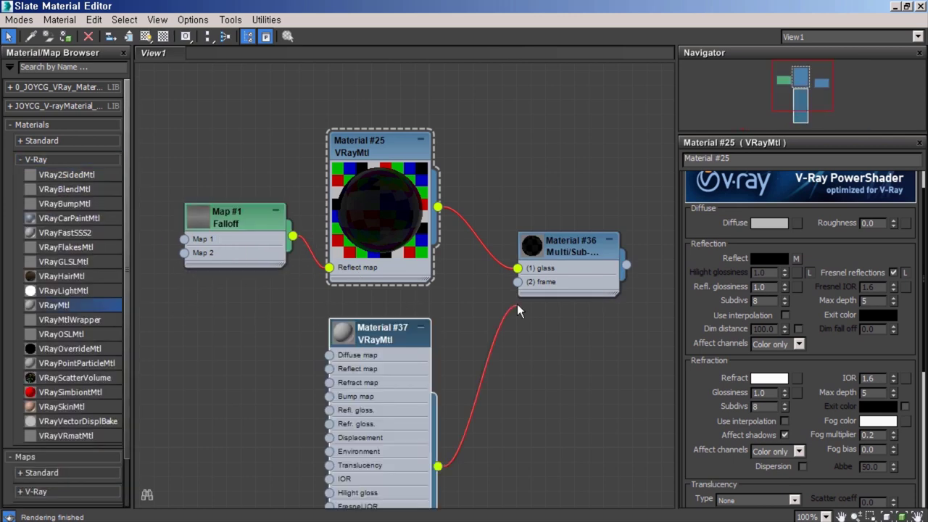
double_click(346, 306)
drag(430, 147, 431, 203)
click(548, 214)
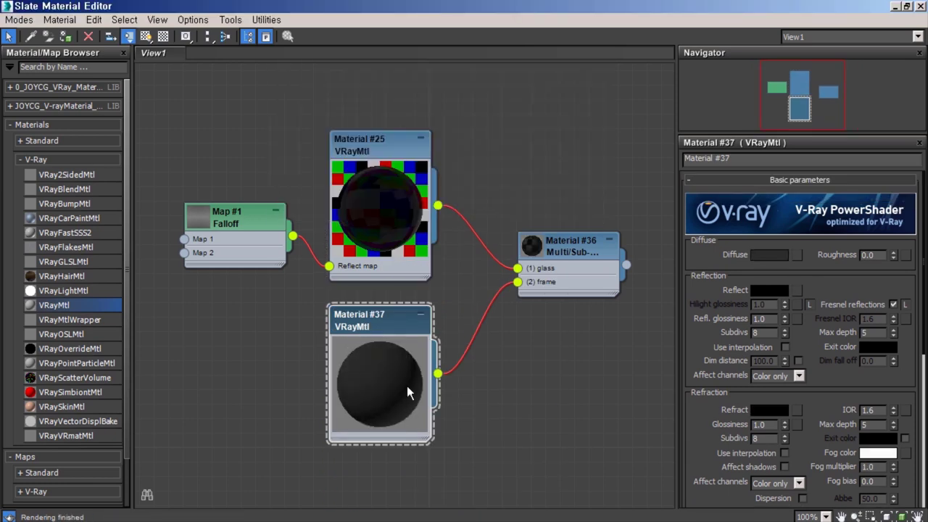
Give Material #37 a grey Reflect, 0.8 Refl. glossiness, Ward BRDF and higher Subdivs
click(769, 290)
drag(461, 137, 507, 137)
click(531, 210)
double_click(765, 318)
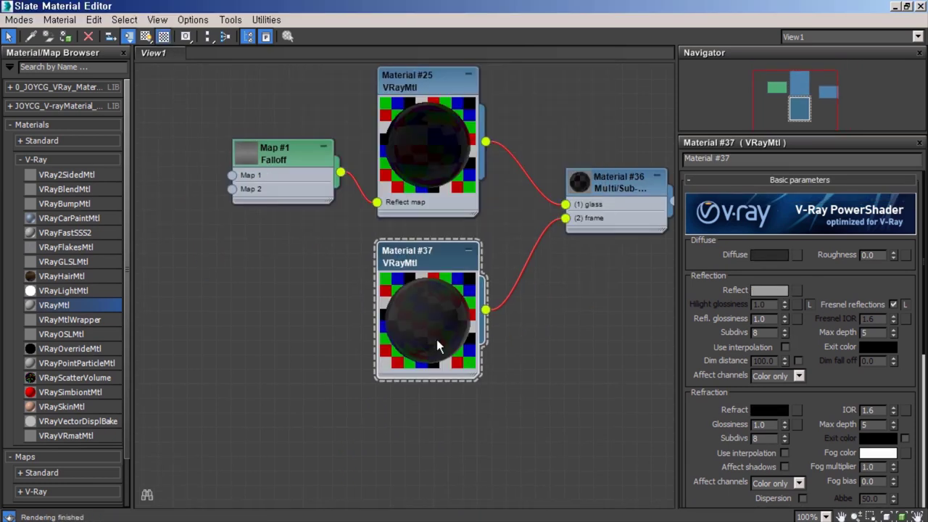
text(0.8)
key(Tab)
text(0.7)
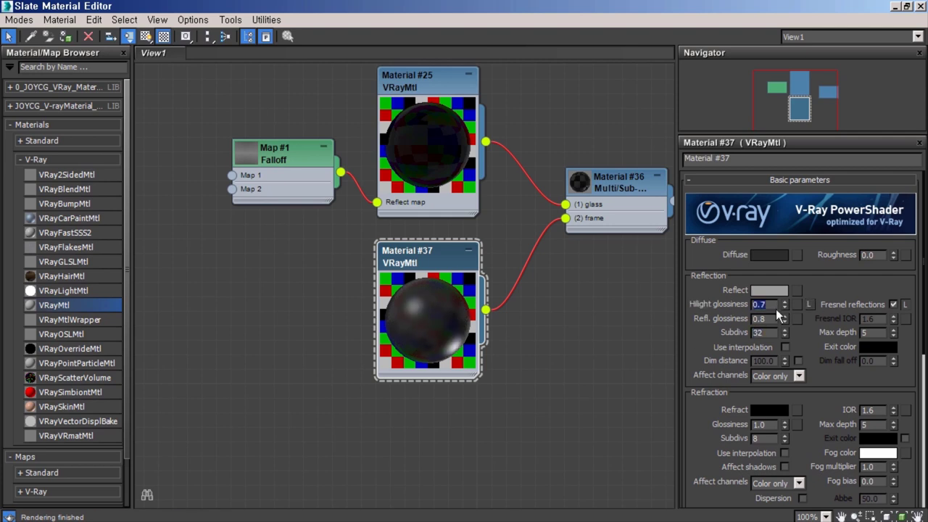
scroll(798, 326, down, 5)
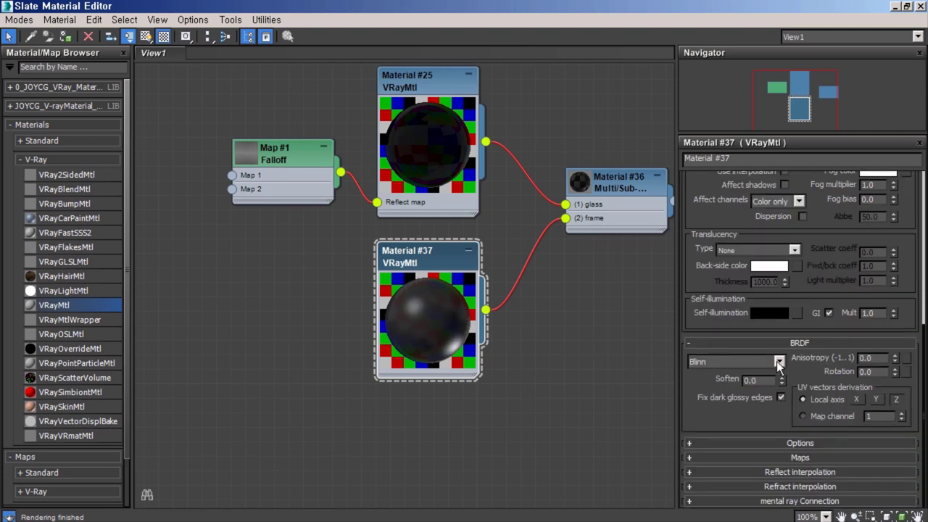
click(726, 361)
click(770, 395)
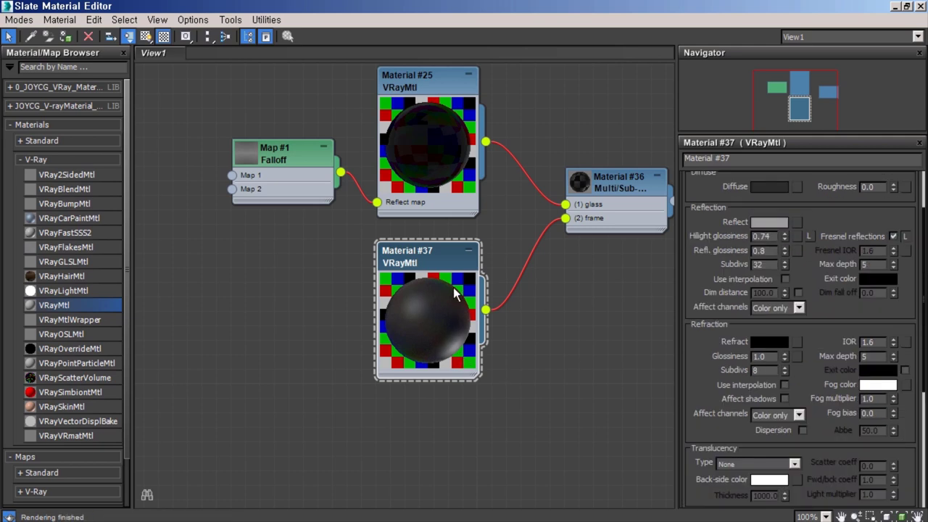
drag(785, 263, 785, 257)
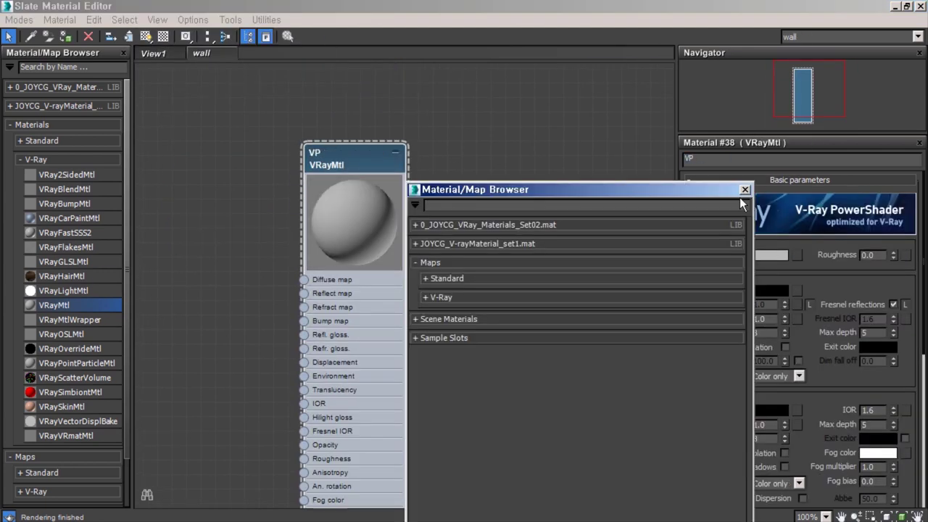
Lighten the VP material's Diffuse colour to near white
click(770, 254)
click(531, 160)
click(538, 213)
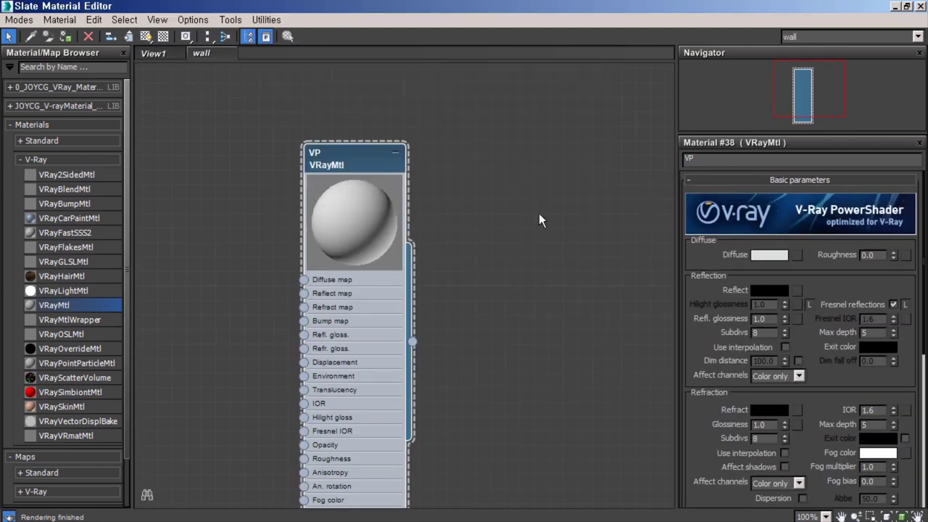
click(770, 255)
click(531, 210)
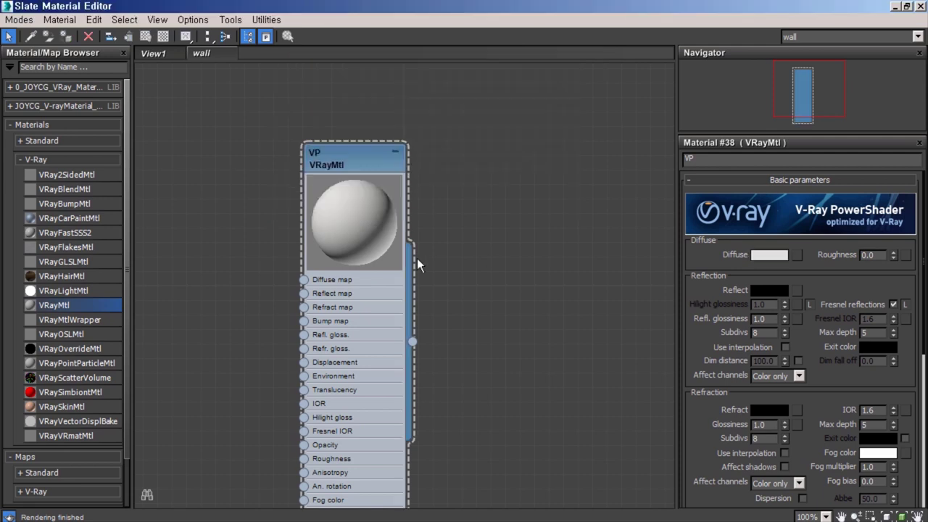
scroll(907, 290, down, 1)
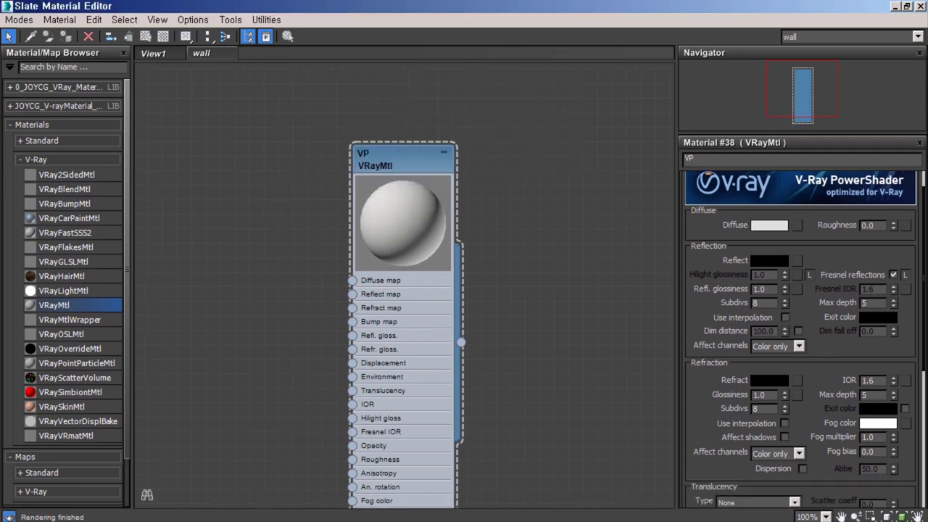
Wire a Falloff map into VP's Reflect slot with a grey front colour
click(36, 159)
click(42, 197)
drag(51, 329, 352, 293)
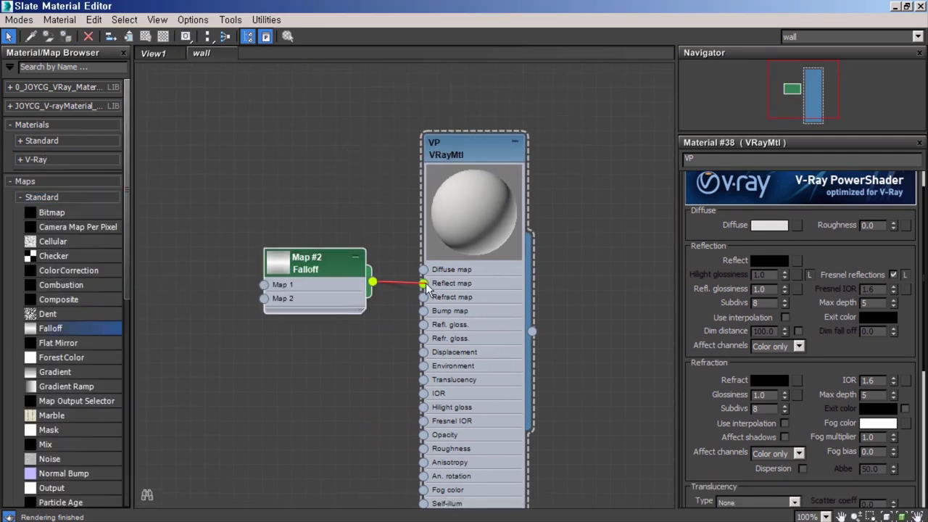
double_click(290, 265)
scroll(444, 210, up, 2)
click(705, 212)
drag(461, 161, 483, 160)
click(532, 210)
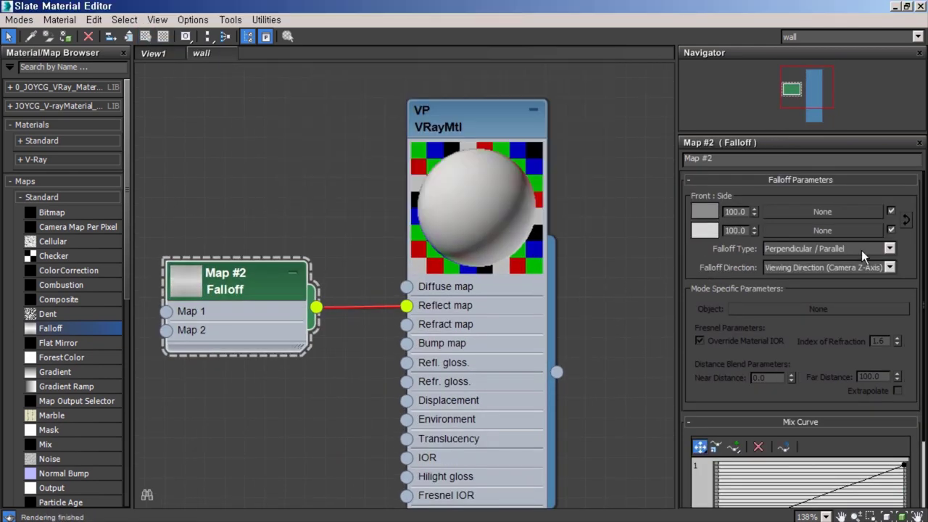
Set the Falloff type to Perpendicular / Parallel
click(826, 280)
click(477, 116)
click(224, 279)
click(890, 247)
click(851, 271)
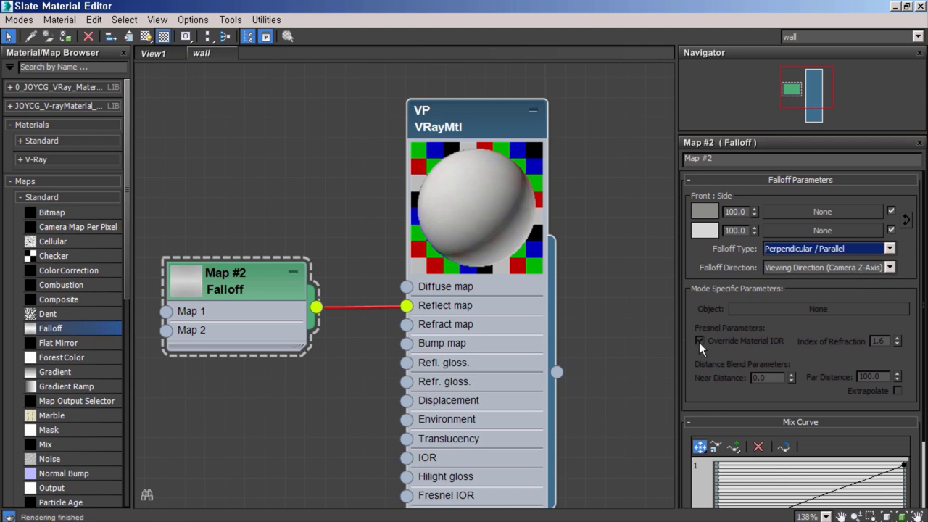
click(477, 116)
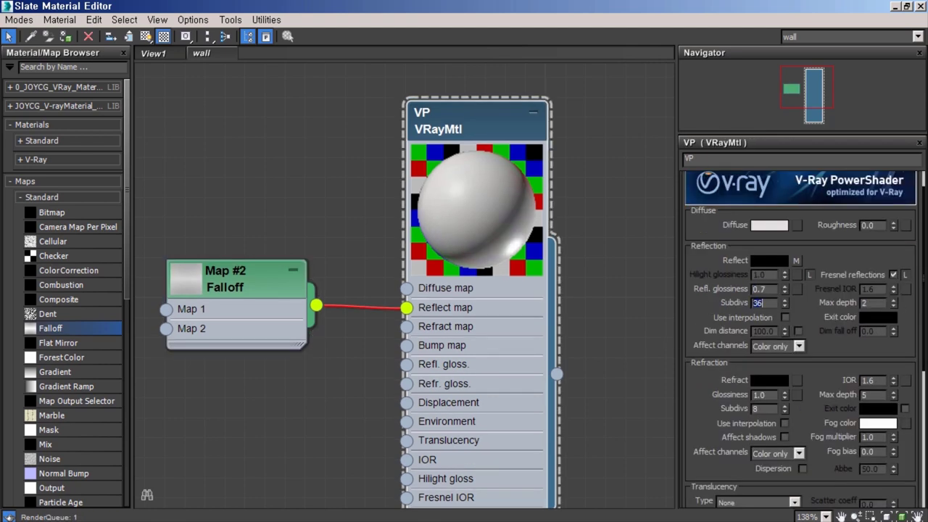
Set the VP material's BRDF type to Ward
scroll(804, 300, down, 5)
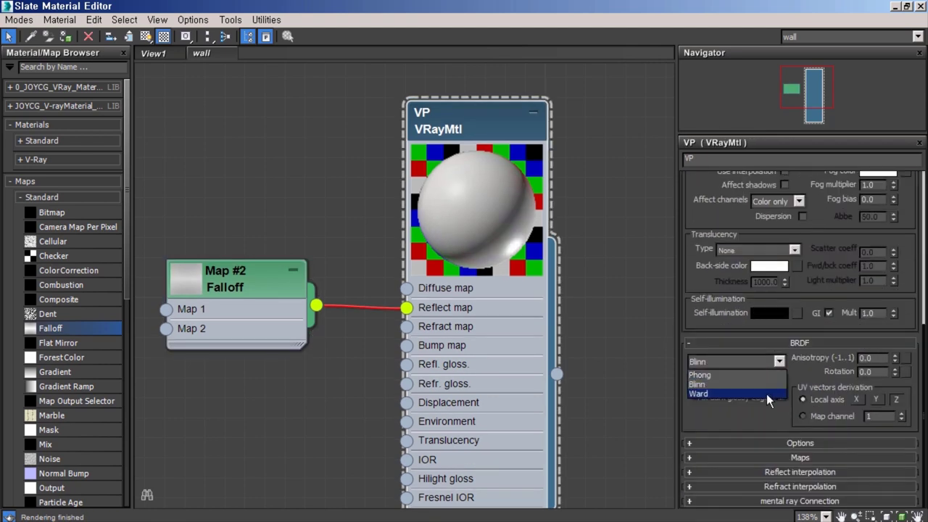
click(771, 376)
scroll(771, 375, up, 4)
scroll(770, 376, up, 1)
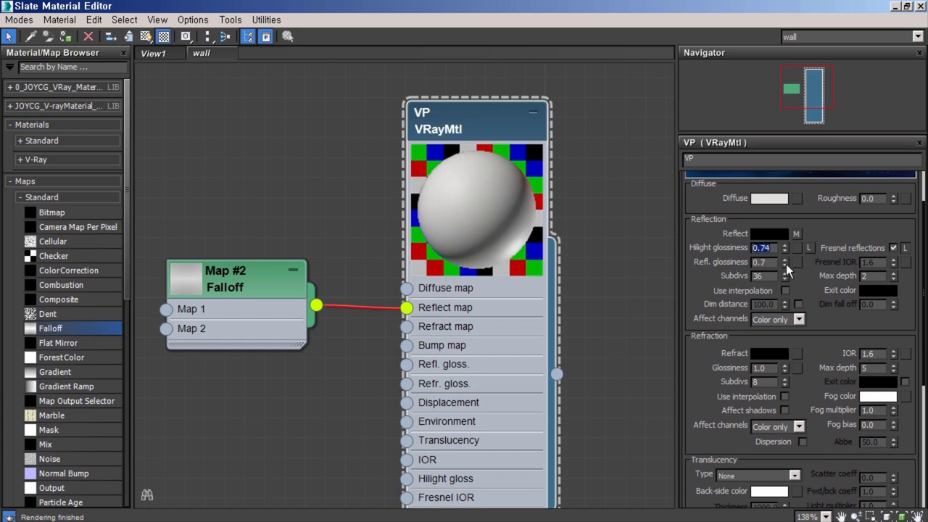
scroll(741, 366, down, 4)
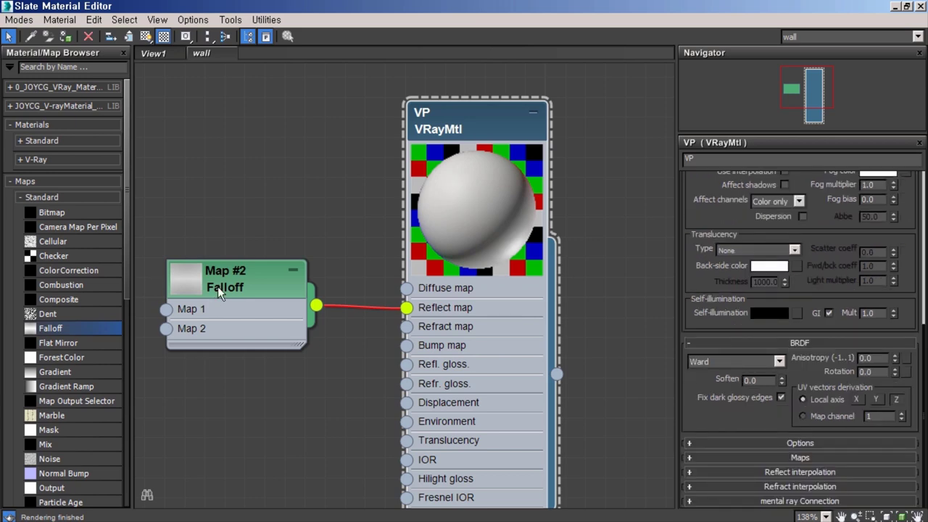
Wire a Noise map into VP's Bump slot and review its size-1.0 parameters
drag(49, 459, 407, 343)
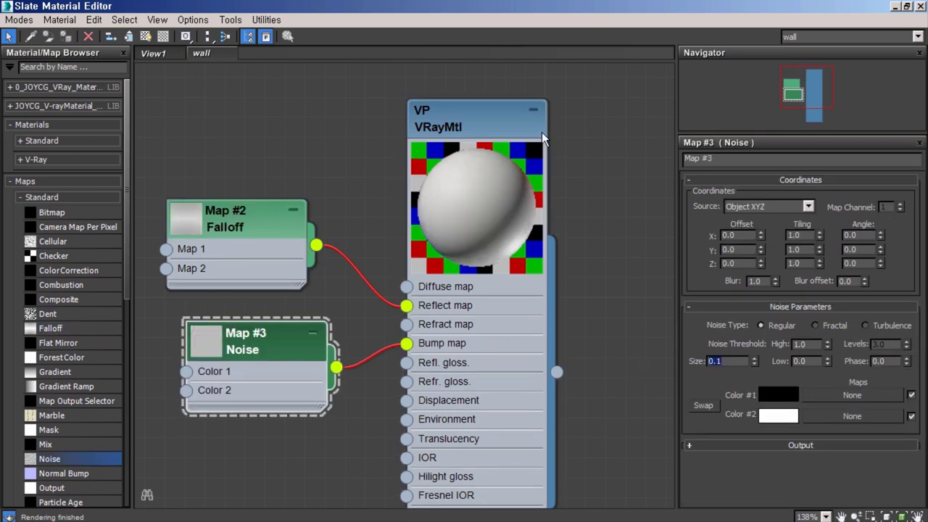
double_click(547, 370)
scroll(804, 466, down, 4)
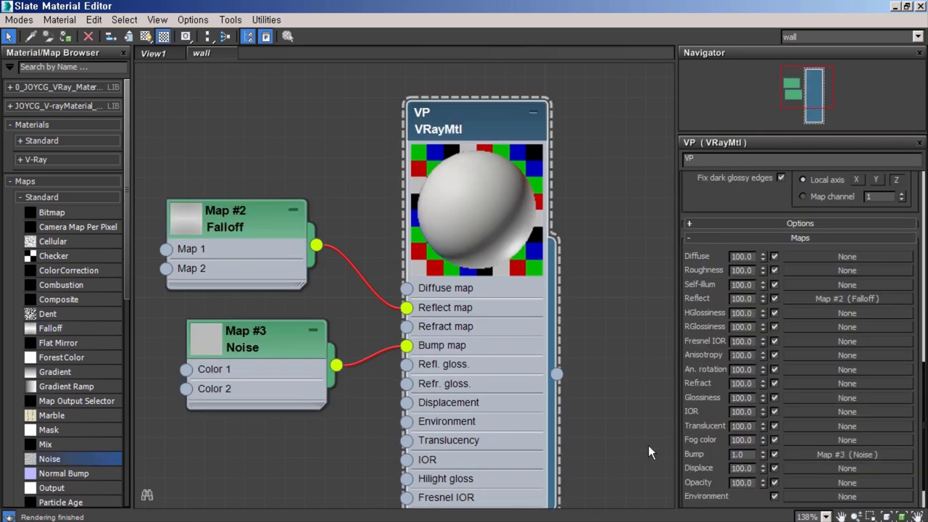
click(847, 454)
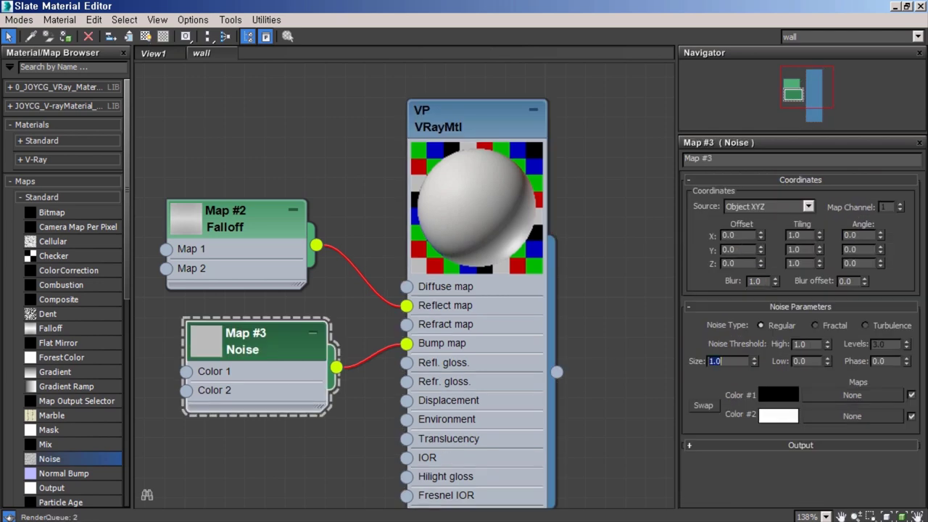
scroll(454, 310, down, 1)
scroll(395, 227, down, 2)
scroll(395, 227, down, 1)
Move the material editor aside and hide the VP node's unused map slots
mouse_move(508, 6)
mouse_down()
mouse_move(562, 388)
mouse_move(385, 179)
mouse_move(538, 416)
mouse_move(537, 14)
mouse_up()
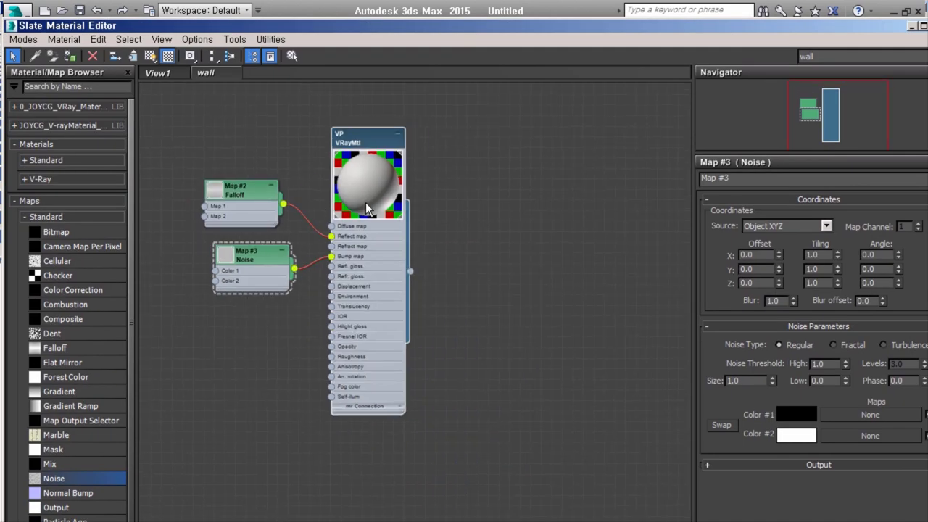
right_click(336, 205)
click(403, 402)
Minimize the Slate editor and create a VRaySun in the Front view
middle_drag(347, 262, 424, 302)
scroll(424, 301, up, 2)
double_click(774, 22)
click(899, 12)
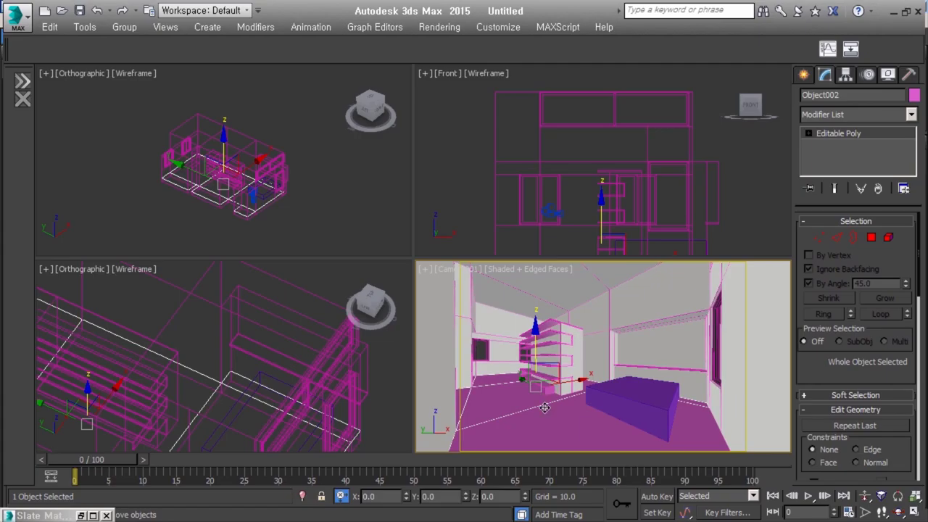
click(803, 74)
click(855, 118)
click(855, 148)
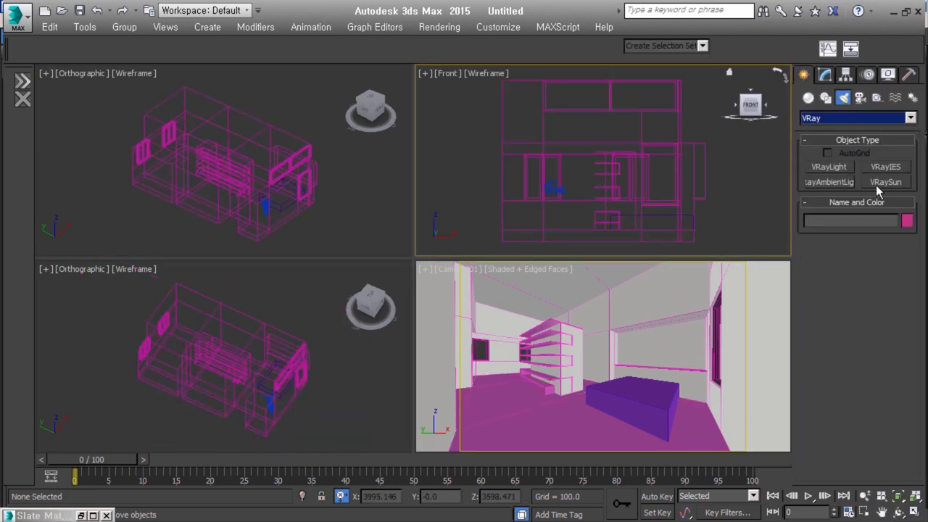
click(886, 182)
drag(667, 79, 613, 240)
click(508, 304)
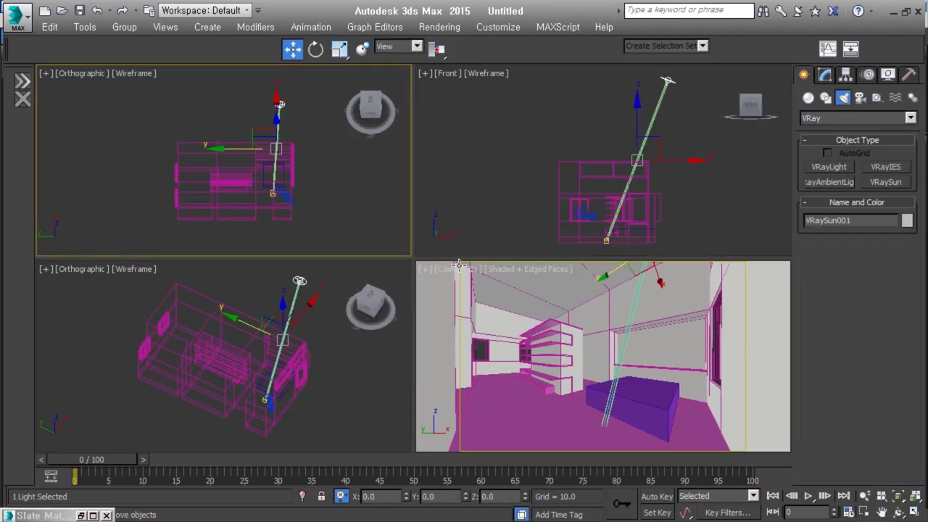
click(519, 213)
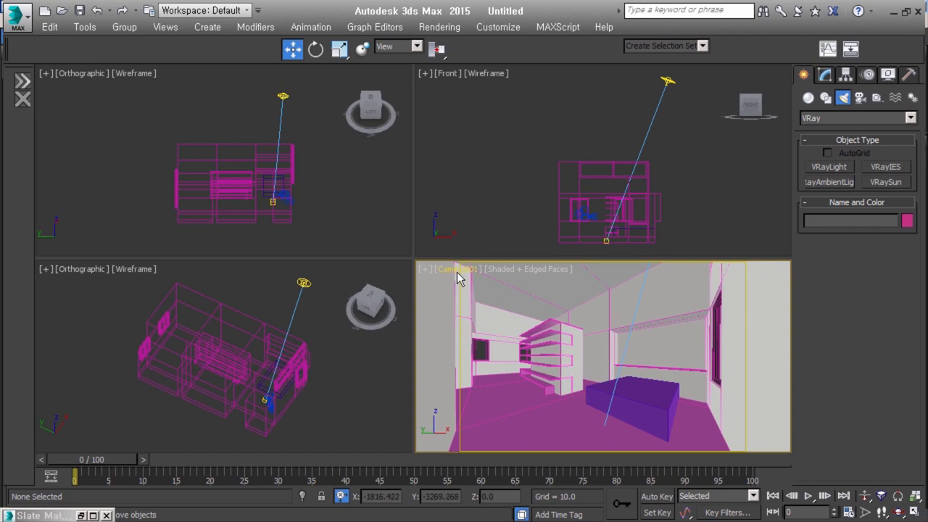
Create a VRay physical camera from the perspective view
key(p)
click(861, 98)
click(886, 167)
key(ctrl+c)
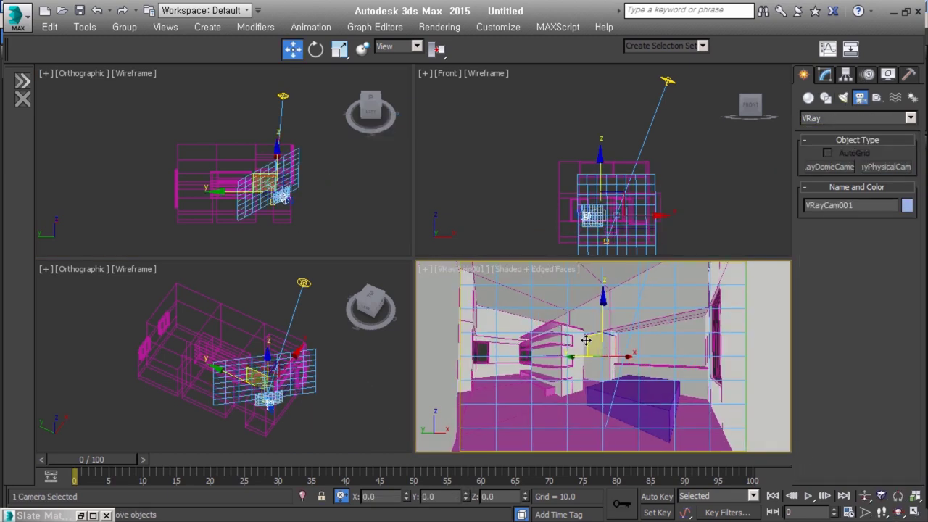
click(825, 74)
Turn off the camera's vignetting, set white balance Neutral and focal length 12 mm
scroll(856, 327, down, 3)
scroll(841, 363, down, 2)
click(863, 377)
click(903, 395)
click(896, 418)
scroll(886, 432, down, 1)
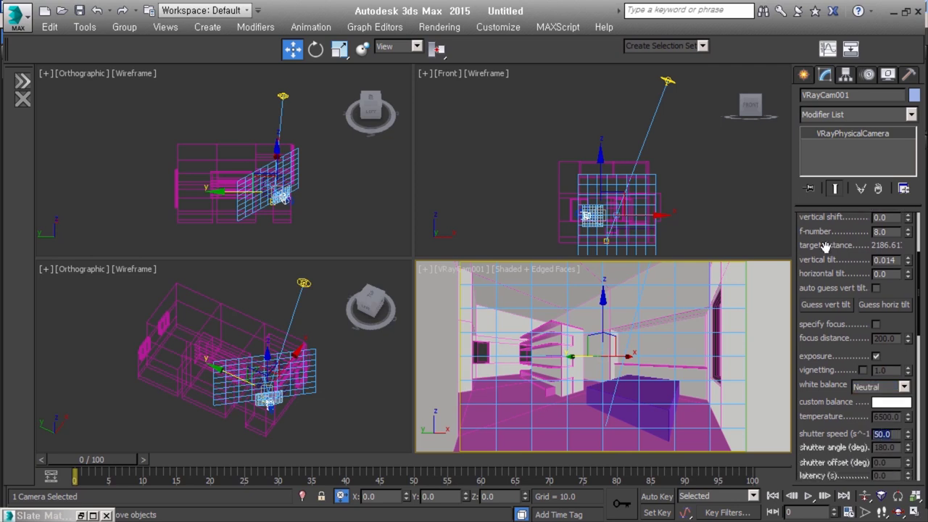
drag(835, 239, 836, 366)
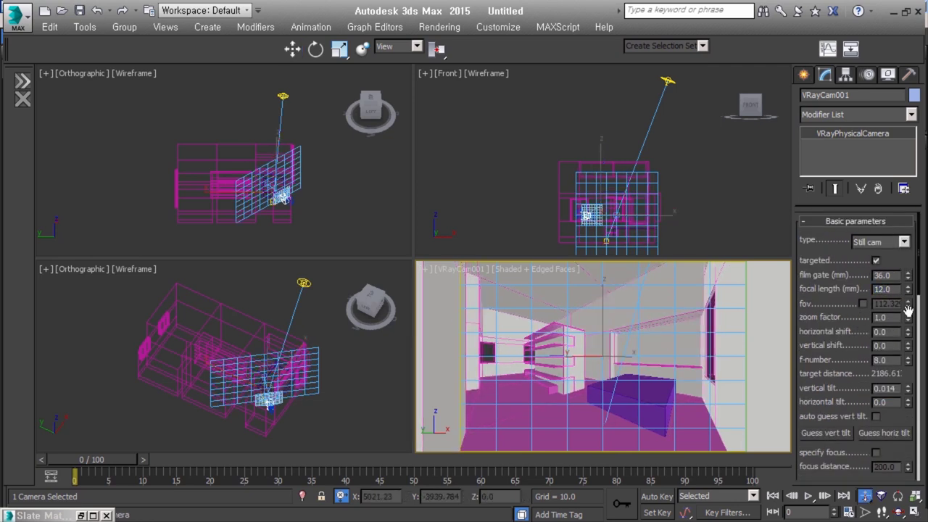
click(508, 131)
scroll(286, 196, up, 8)
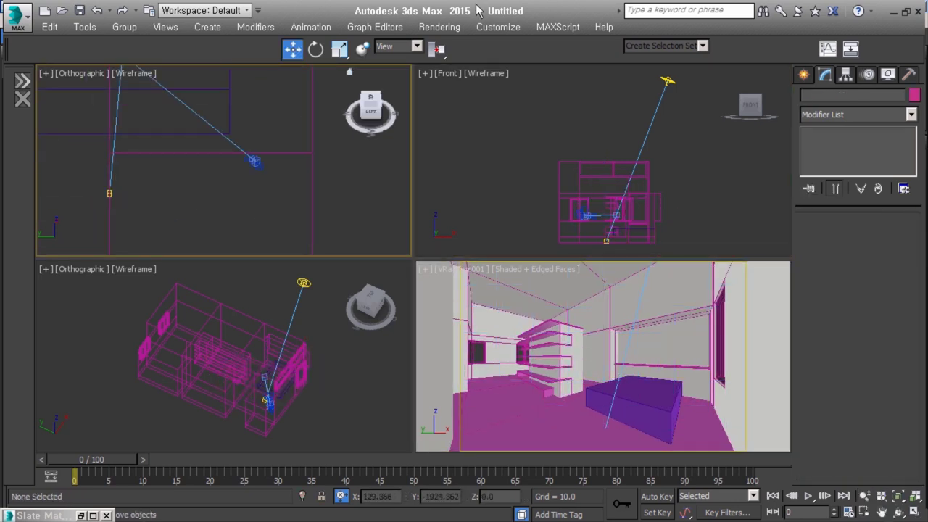
Save the scene as test.max
key(ctrl+s)
text(test)
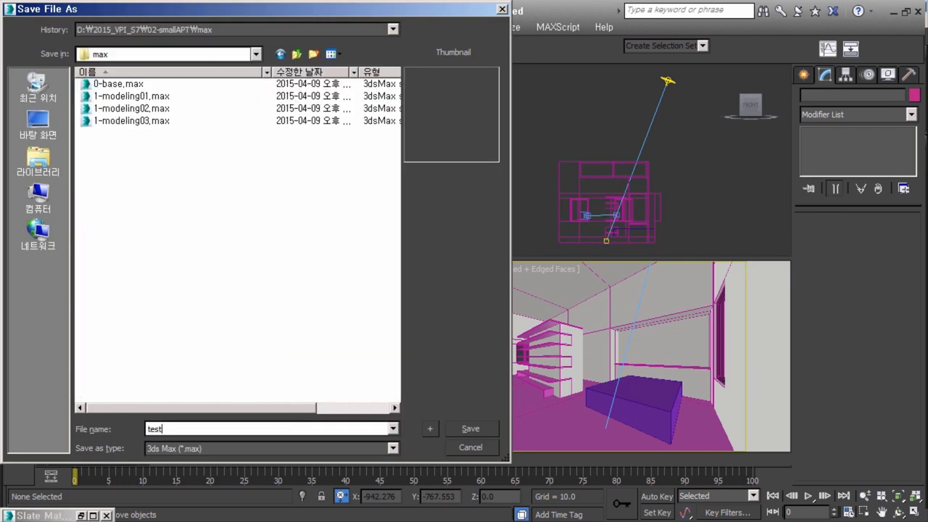
key(Return)
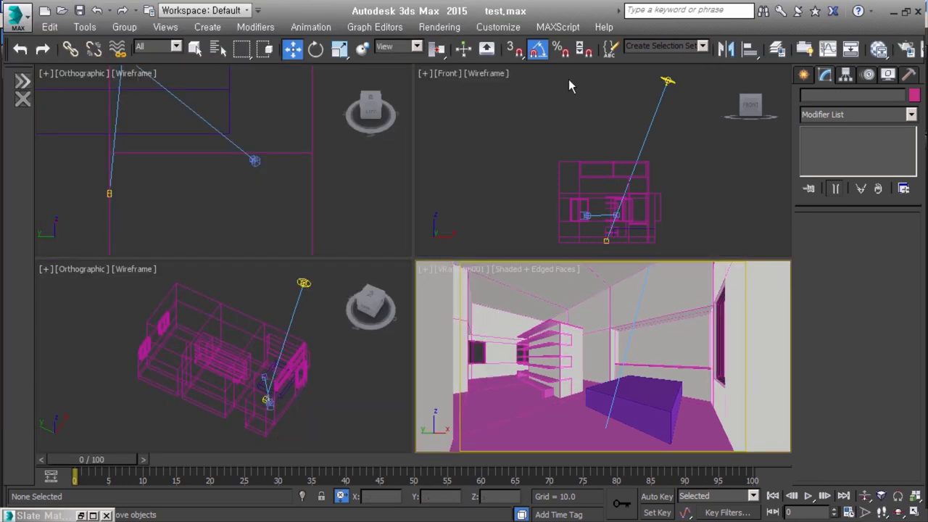
Add a VRayToon effect in Environment and Effects
key(8)
click(524, 389)
double_click(362, 167)
drag(406, 95, 272, 42)
scroll(227, 345, down, 5)
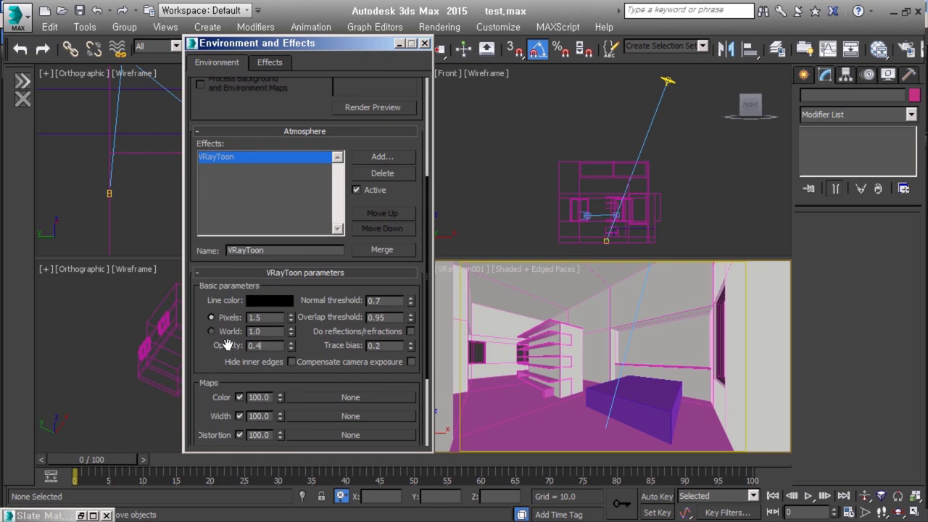
key(8)
Enable material override in the V-Ray Global switches
key(F10)
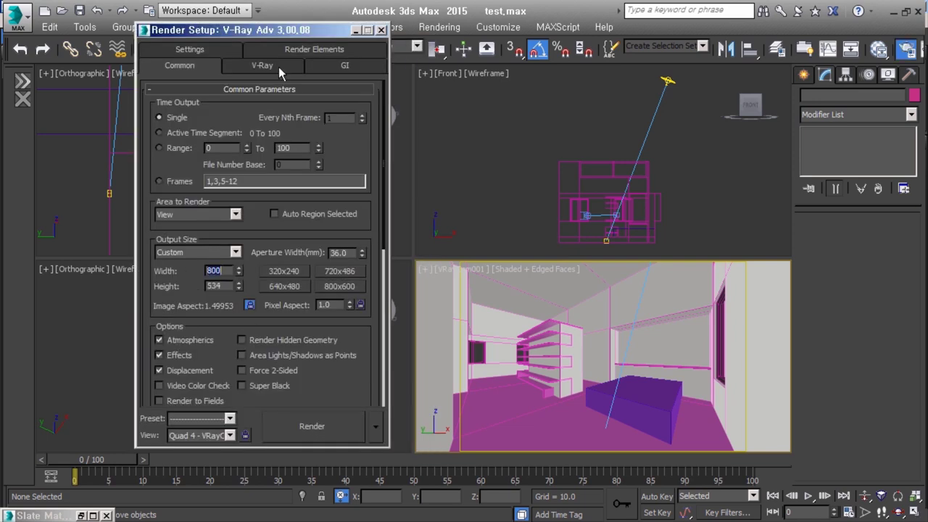
click(261, 66)
click(261, 132)
click(268, 232)
click(346, 232)
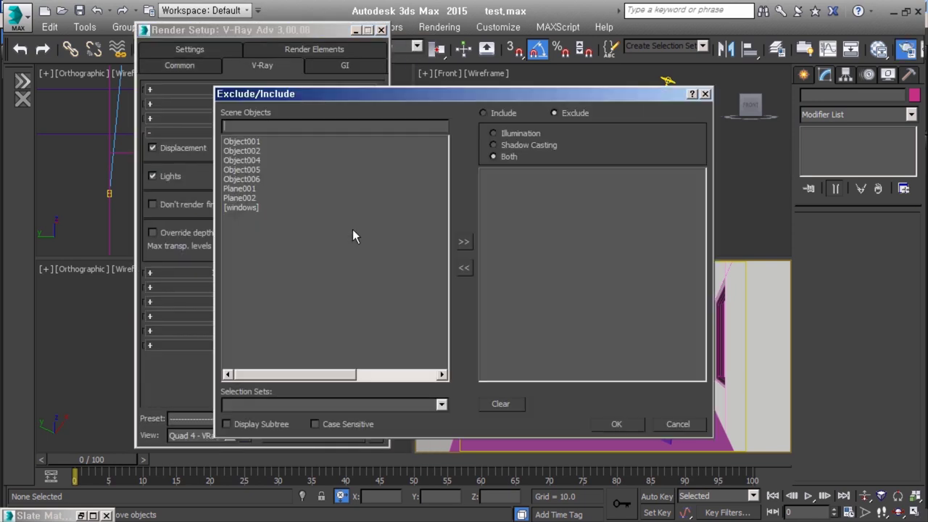
click(611, 424)
Set Color mapping to Reinhard and GI to Irradiance map with Light cache
click(260, 272)
scroll(260, 290, down, 2)
click(260, 340)
scroll(359, 374, down, 2)
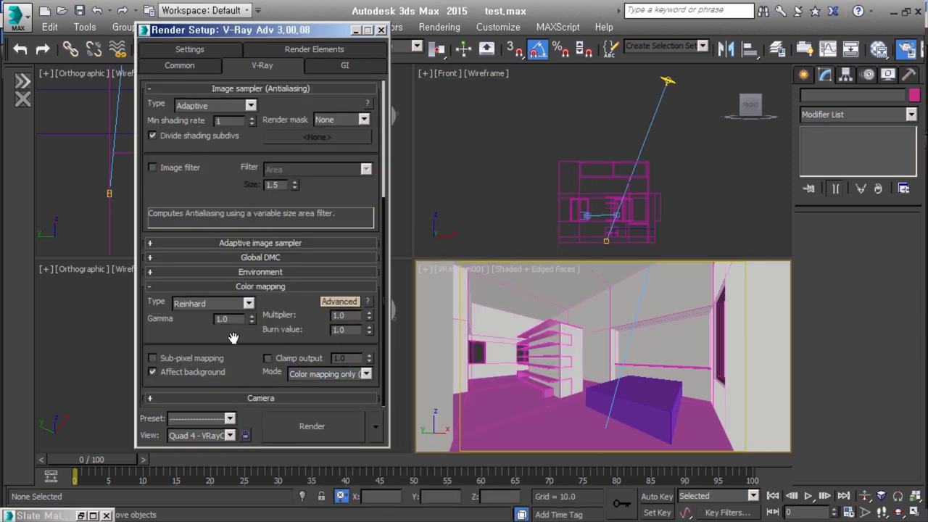
click(344, 65)
click(260, 161)
click(289, 159)
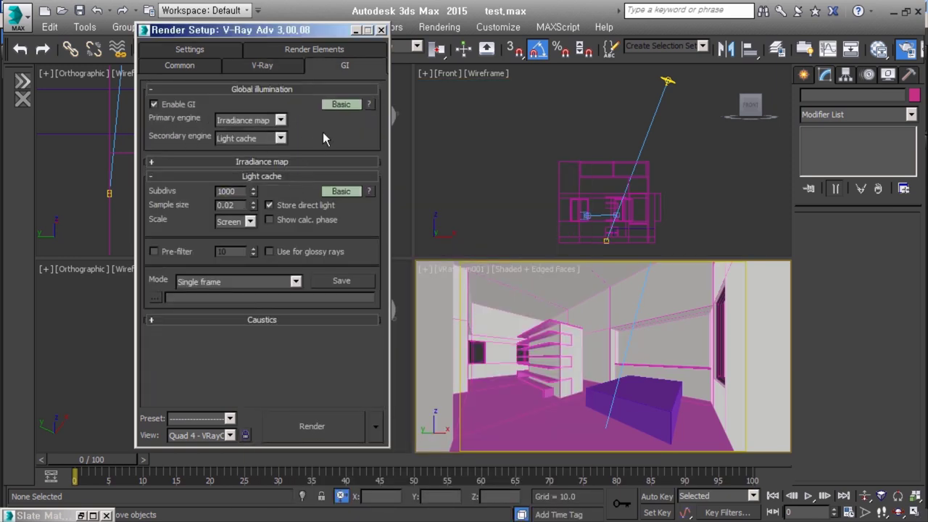
click(189, 49)
Render a test of the camera view, then orbit to face the windows
click(179, 49)
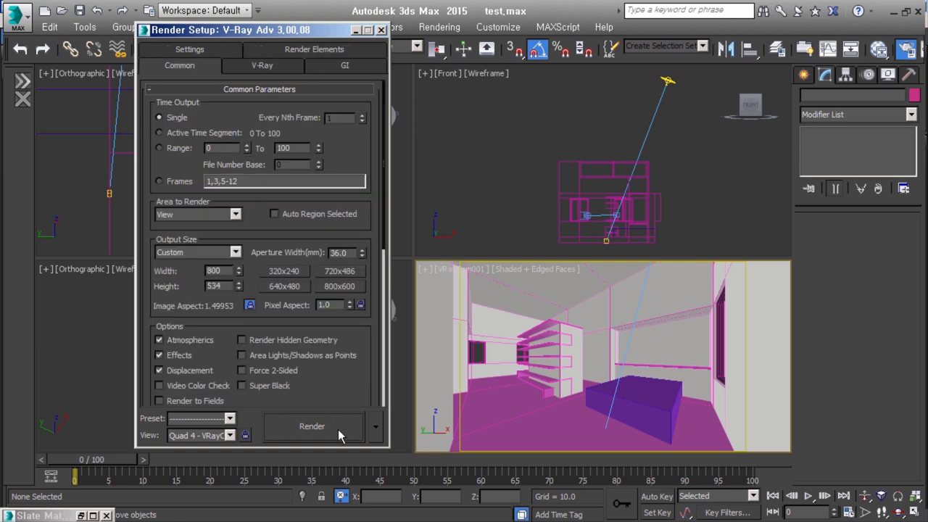
click(338, 427)
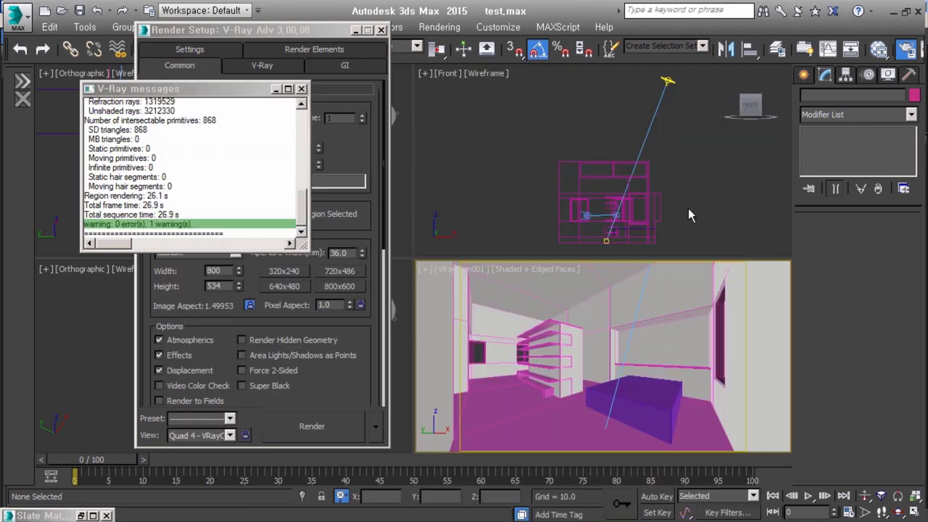
mouse_move(688, 209)
alt+middle_down()
mouse_move(653, 140)
mouse_move(658, 174)
alt+middle_up()
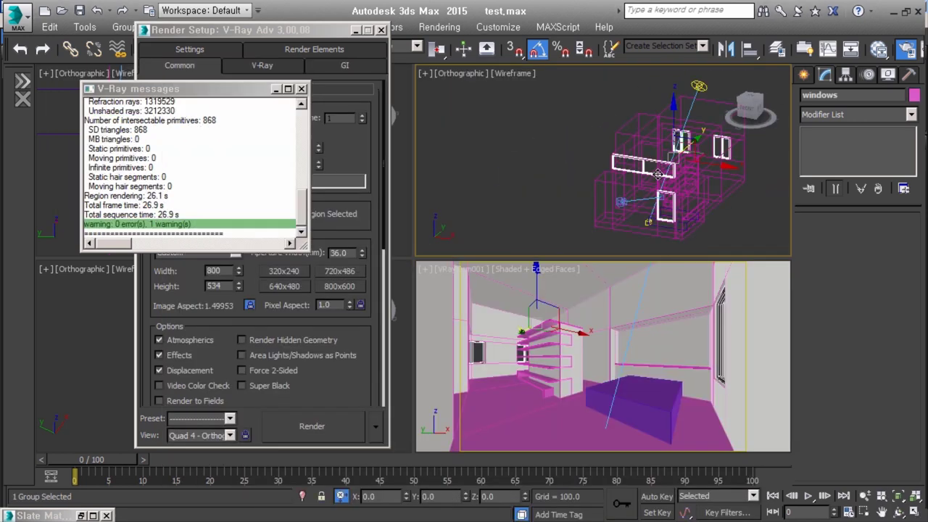
Draw a plane VRayLight over the window in the Front view
key(f)
click(804, 74)
click(857, 118)
click(834, 149)
click(827, 167)
drag(483, 101, 657, 142)
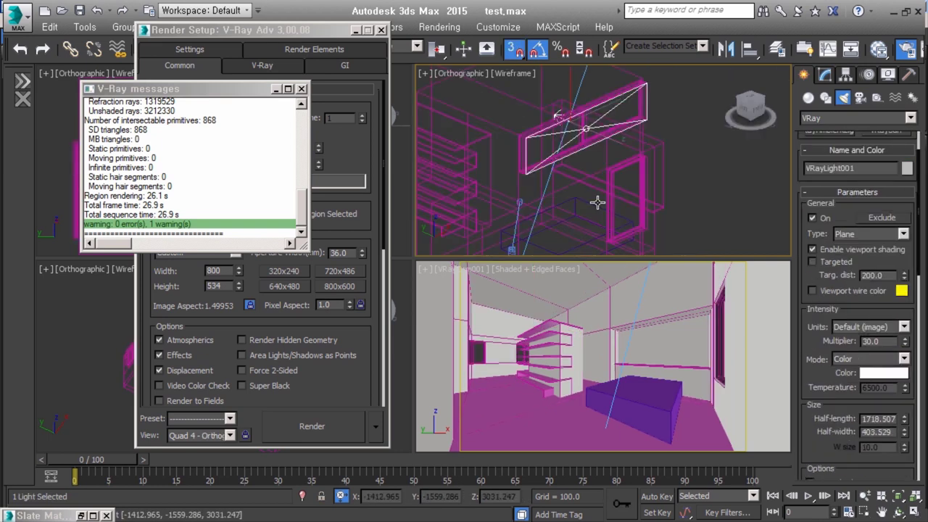
click(825, 75)
scroll(850, 408, down, 5)
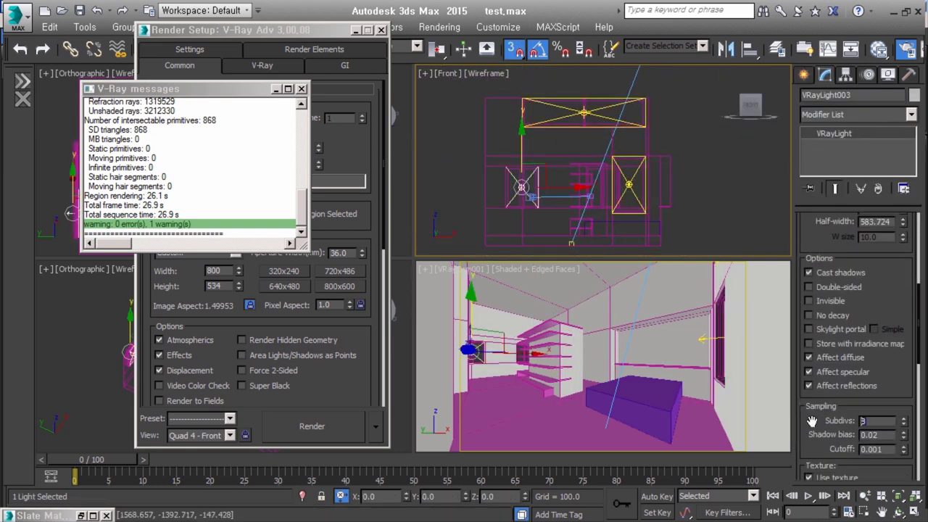
Rotate the plane light 180° in the Top view so it faces into the room
key(t)
key(e)
drag(575, 163, 714, 129)
click(584, 135)
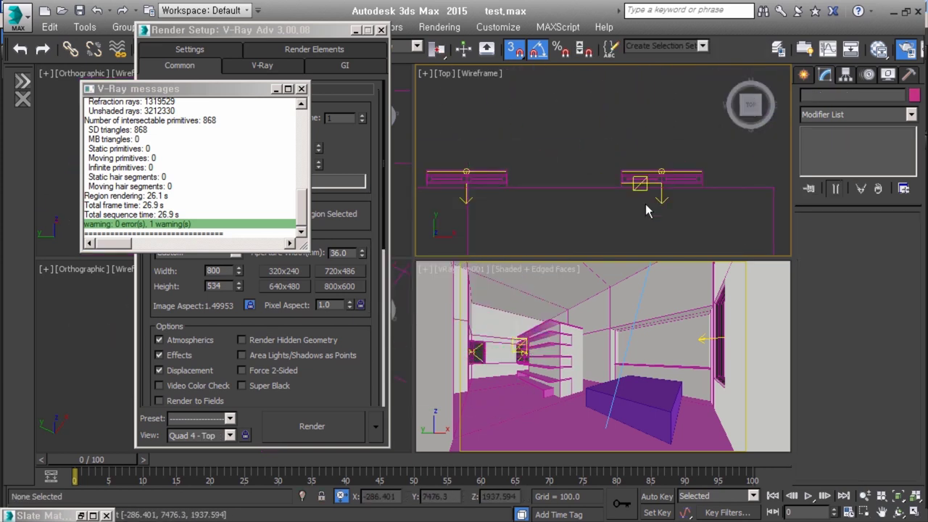
alt+middle_drag(584, 135, 613, 150)
scroll(613, 150, up, 3)
Give VRayCam001 a Custom white balance and render the camera view
click(451, 269)
click(500, 472)
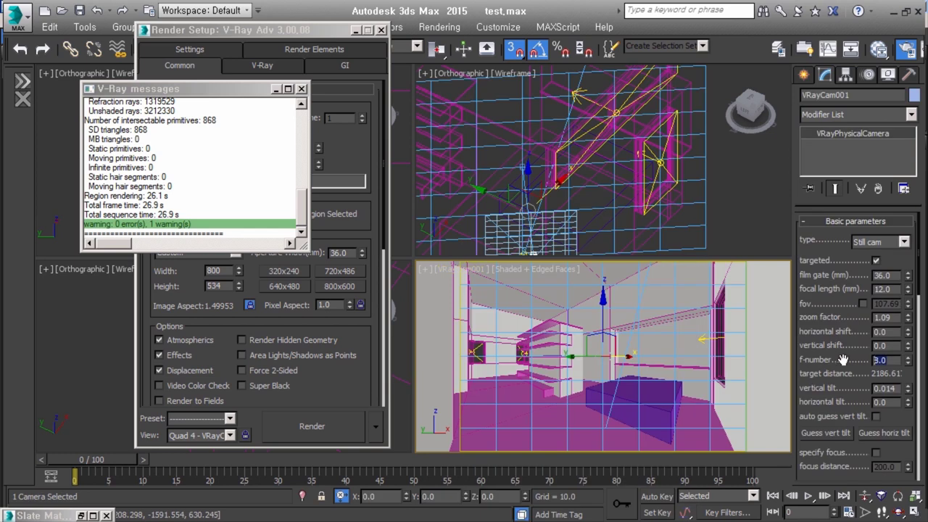
scroll(845, 360, down, 5)
scroll(845, 360, down, 1)
click(891, 337)
click(599, 59)
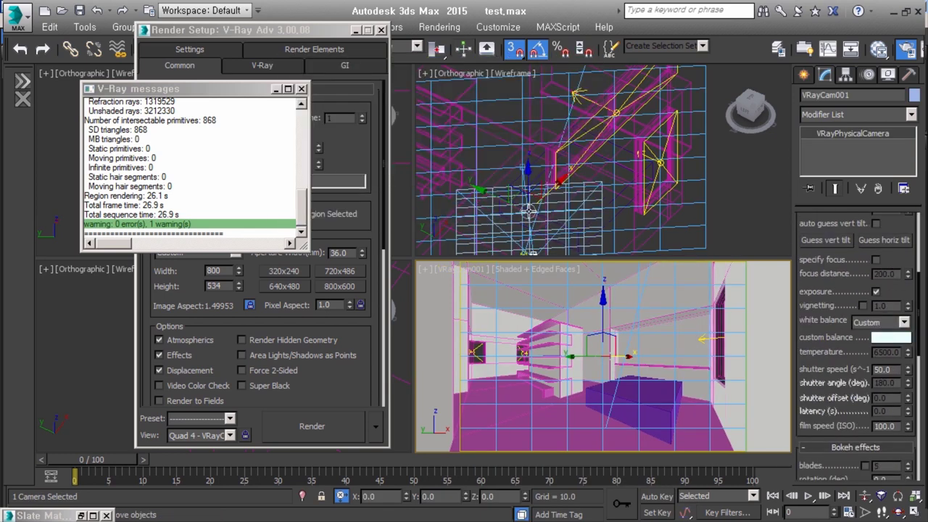
key(shift+q)
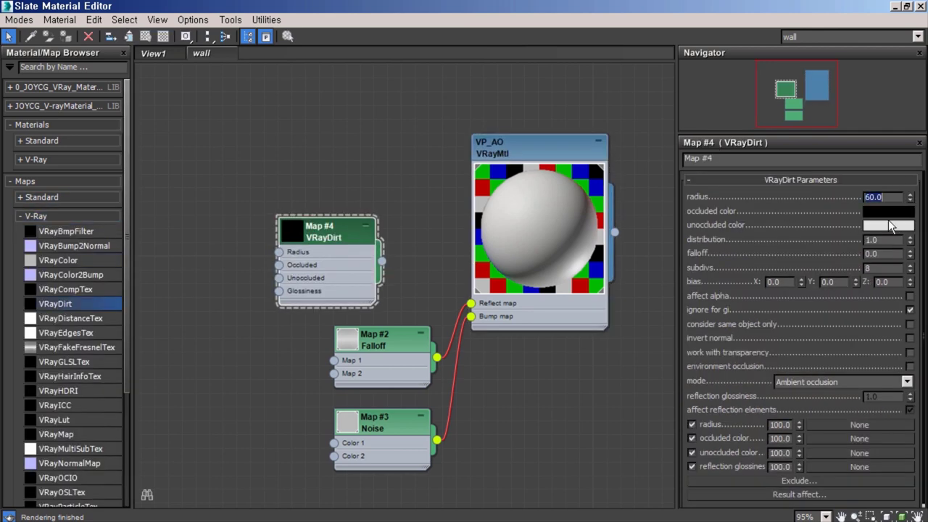
Make the VRayDirt occluded colour light grey and connect its output to VP_AO
click(886, 210)
click(520, 160)
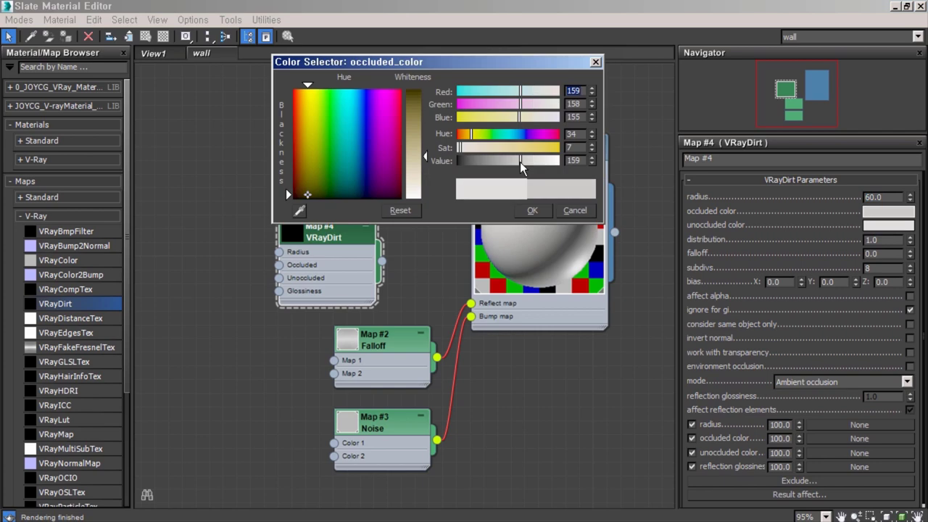
click(535, 212)
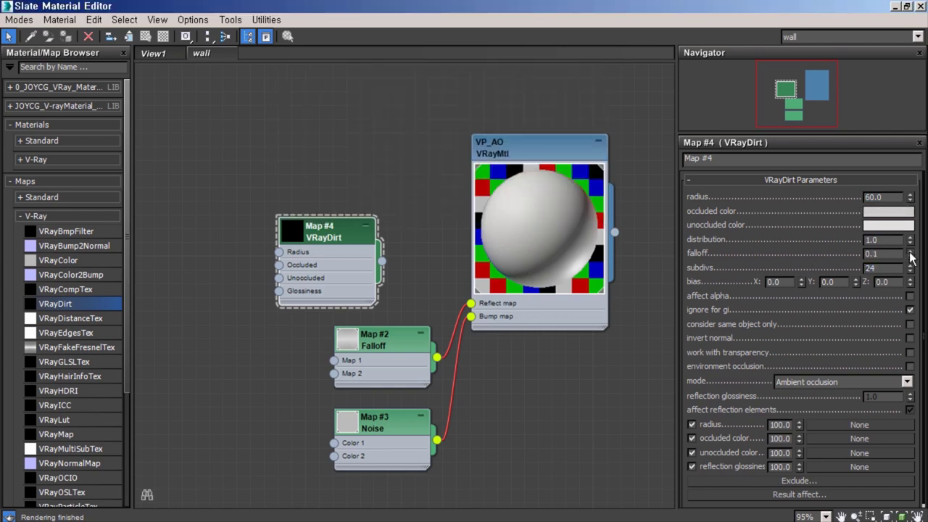
click(888, 211)
click(533, 208)
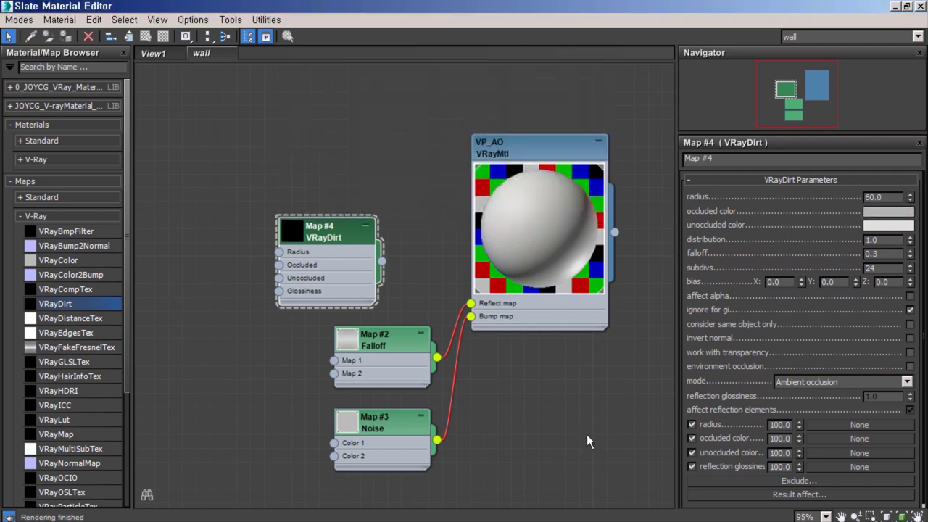
drag(382, 261, 475, 308)
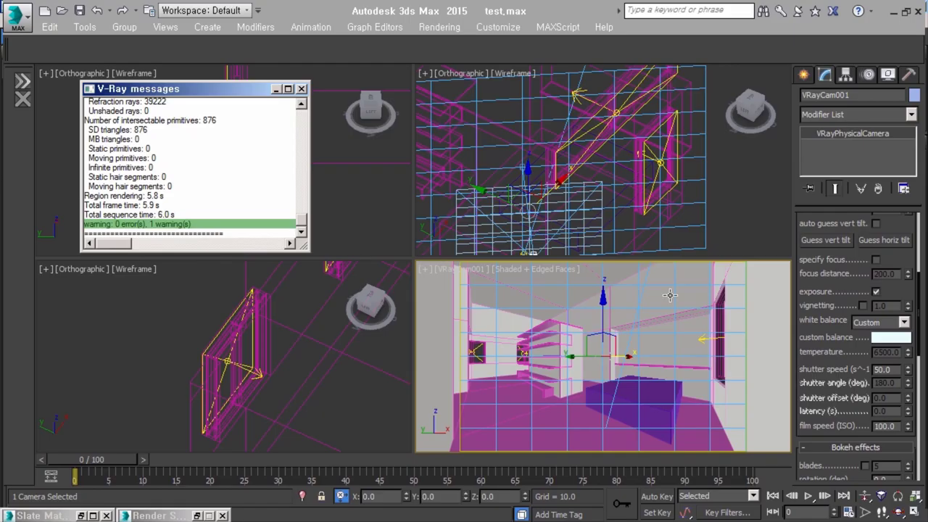
Render the room again and recheck the VRayDirt occluded colour
key(shift+q)
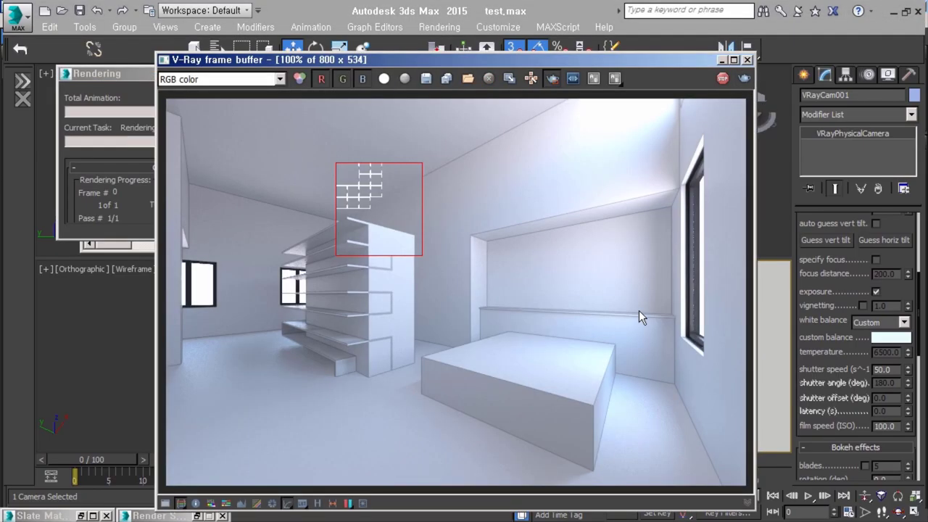
scroll(401, 197, up, 1)
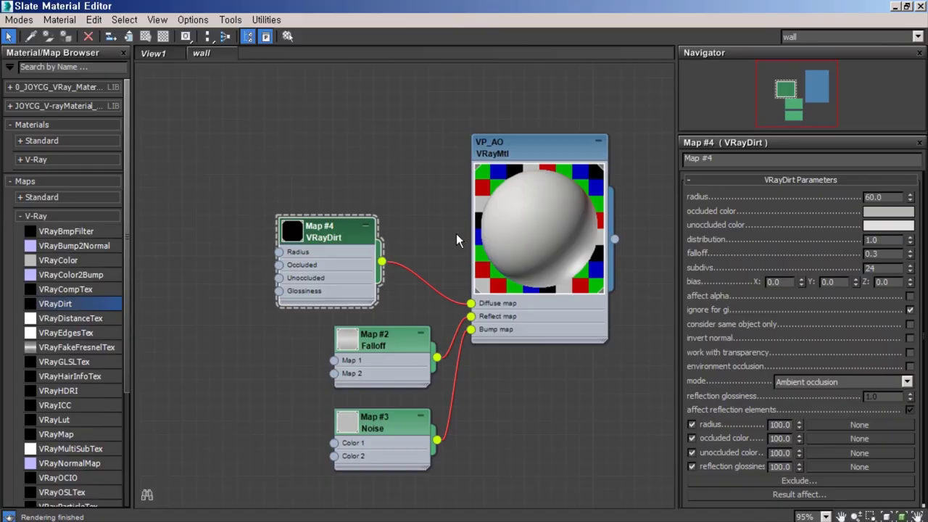
click(888, 211)
click(532, 210)
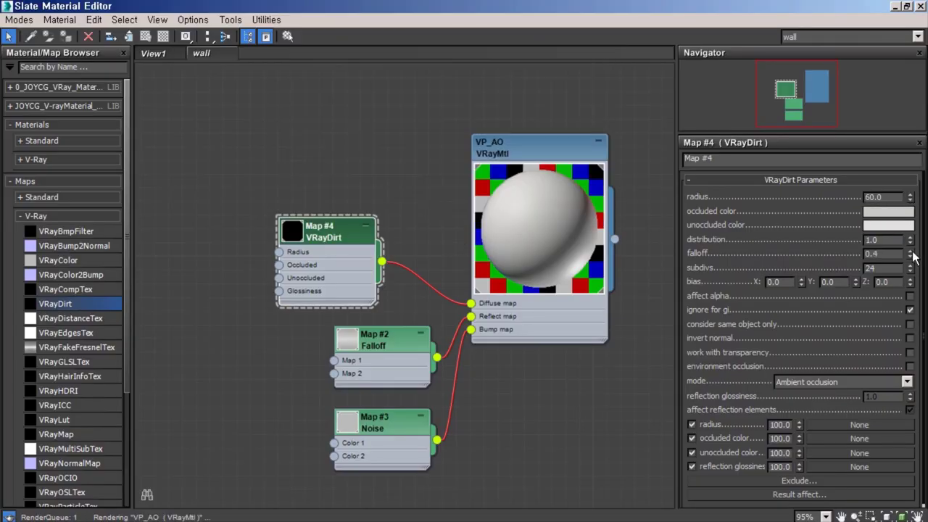
Minimise the material editor, close the rendered image and show Object005's Shell settings
click(896, 7)
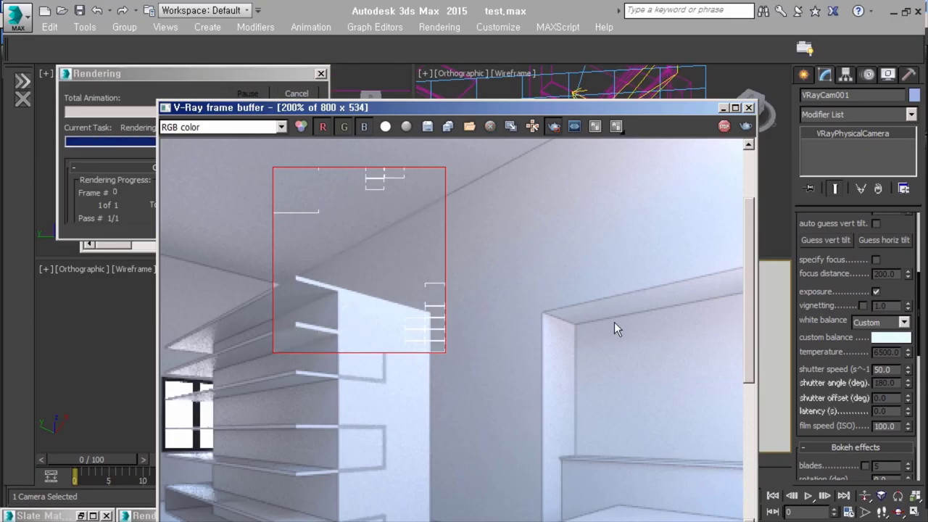
scroll(344, 279, down, 1)
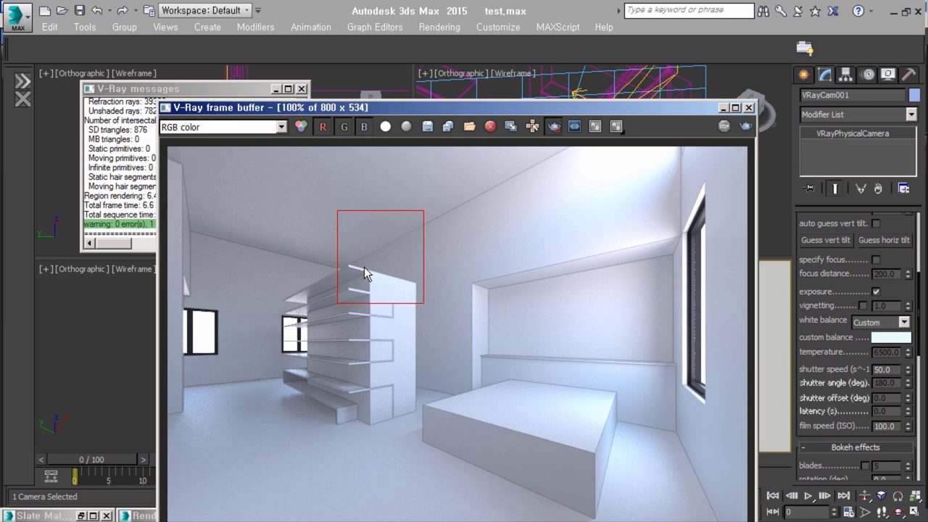
click(723, 108)
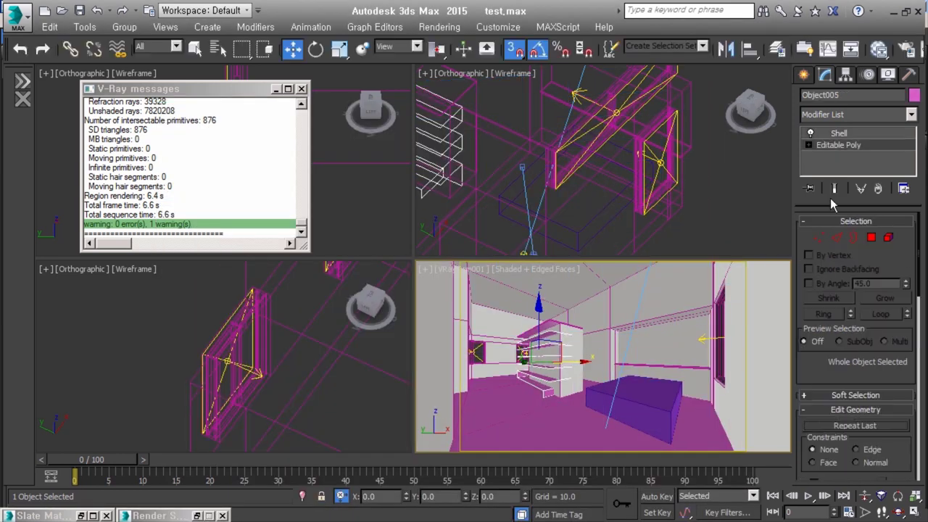
scroll(493, 182, up, 3)
click(839, 133)
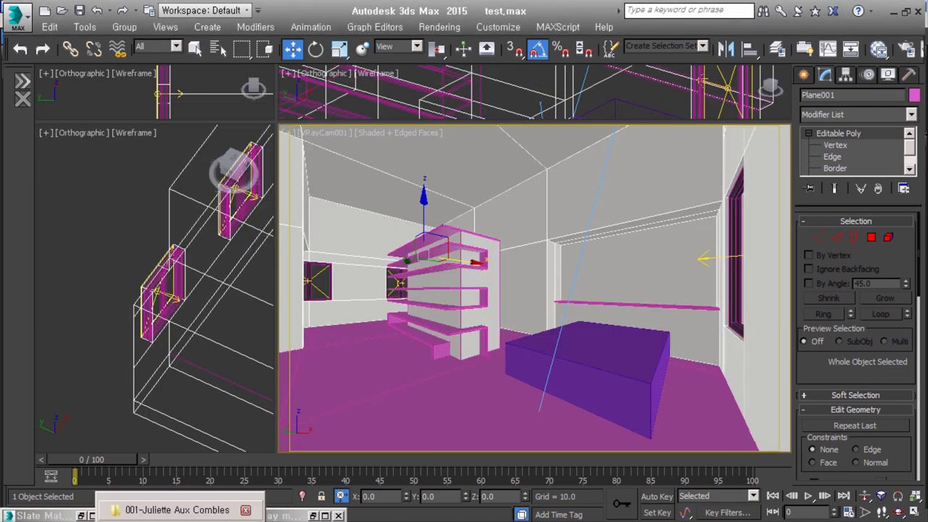
Open the 001-Juliette Aux Combles folder in Picasa and browse from the white bedroom photo to the bathroom photo
click(181, 509)
double_click(530, 211)
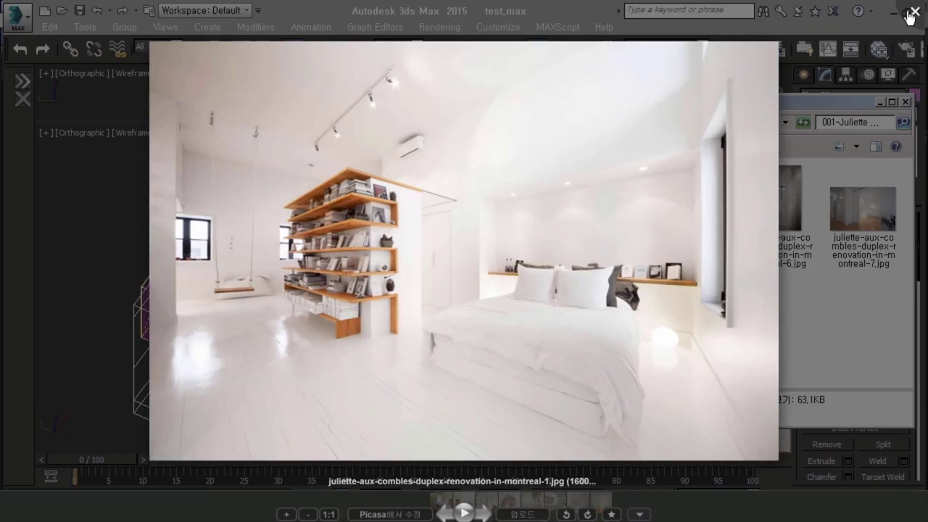
click(910, 13)
click(495, 240)
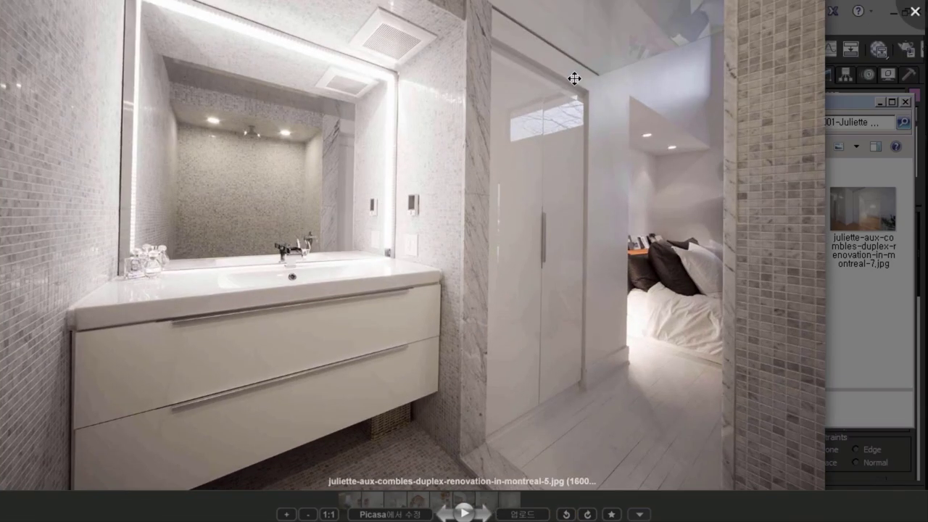
click(915, 13)
Detach a selected polygon of the plane as a new object, Object008
alt+middle_drag(516, 325, 684, 207)
click(534, 331)
alt+middle_drag(534, 331, 535, 309)
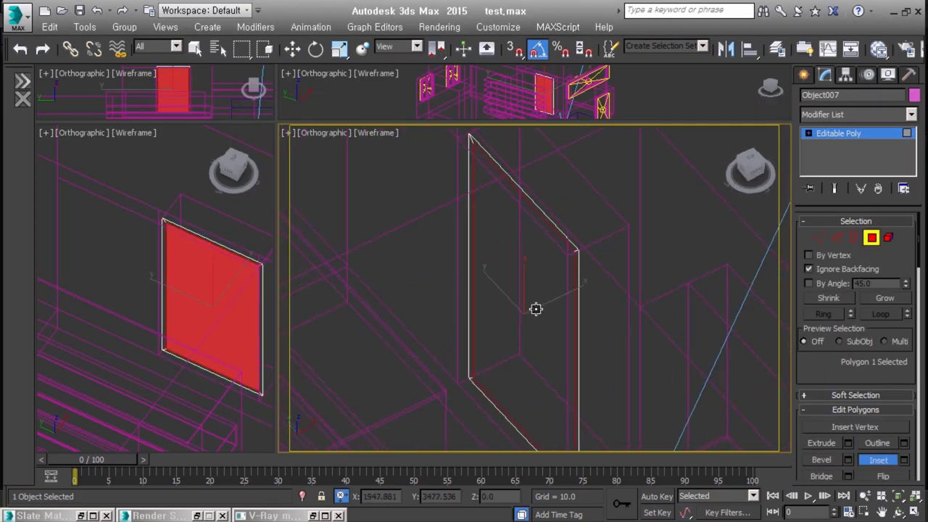
right_click(536, 309)
click(500, 323)
click(507, 276)
Chamfer an edge of the detached door panel
mouse_move(514, 185)
alt+middle_down()
mouse_move(711, 270)
mouse_move(551, 304)
alt+middle_up()
key(2)
key(ctrl+a)
click(842, 454)
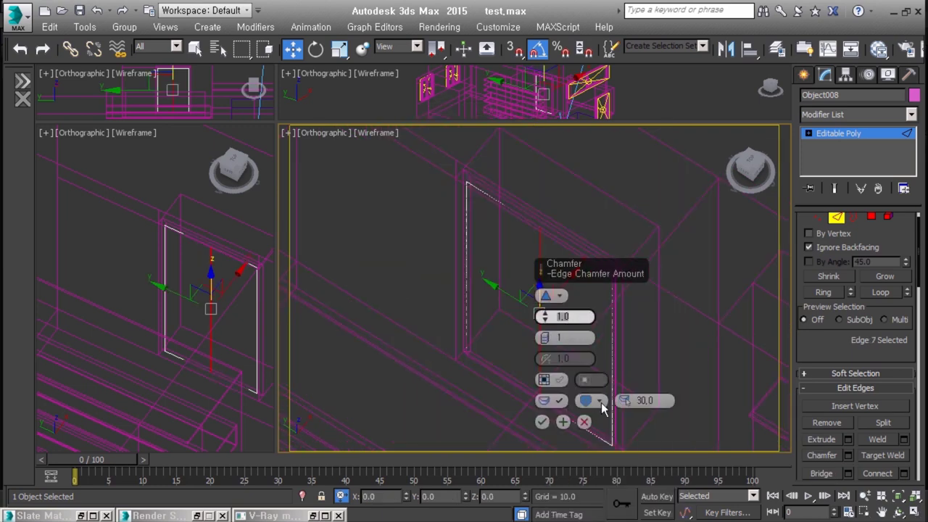
click(542, 422)
mouse_move(551, 305)
alt+middle_down()
mouse_move(588, 287)
mouse_move(625, 183)
mouse_move(632, 265)
alt+middle_up()
scroll(643, 425, down, 3)
alt+middle_drag(643, 425, 576, 439)
Select Plane001 in the top view, then switch to VRayCam001 and select the shelled Object006
key(t)
alt+middle_drag(532, 267, 530, 290)
click(491, 282)
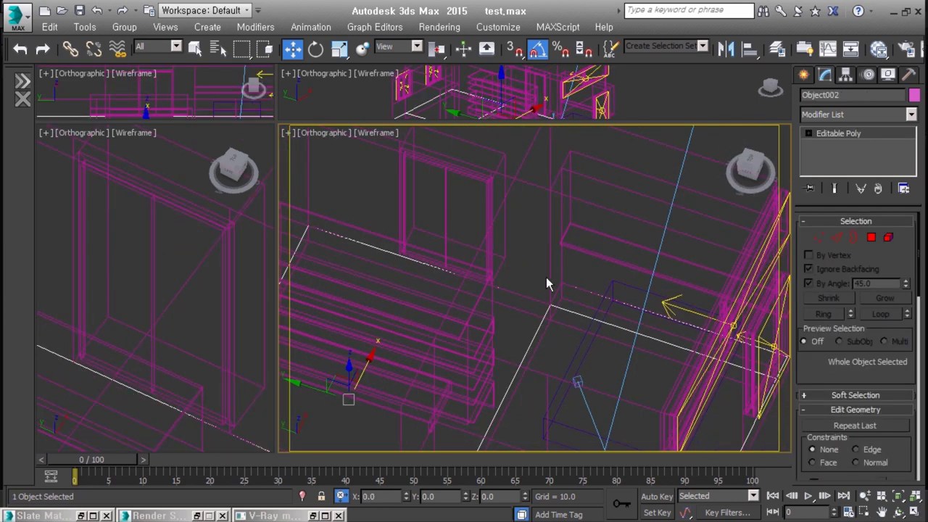
scroll(532, 314, down, 3)
scroll(543, 283, down, 2)
key(c)
click(684, 307)
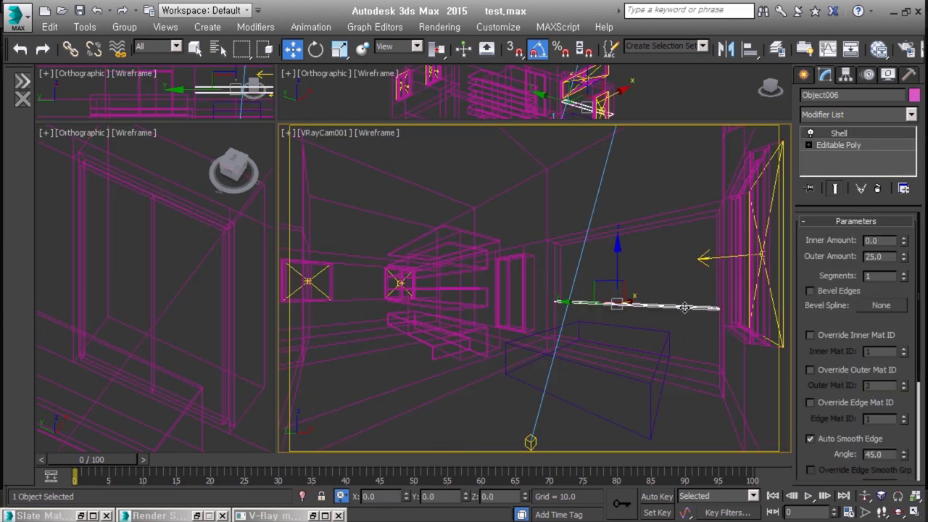